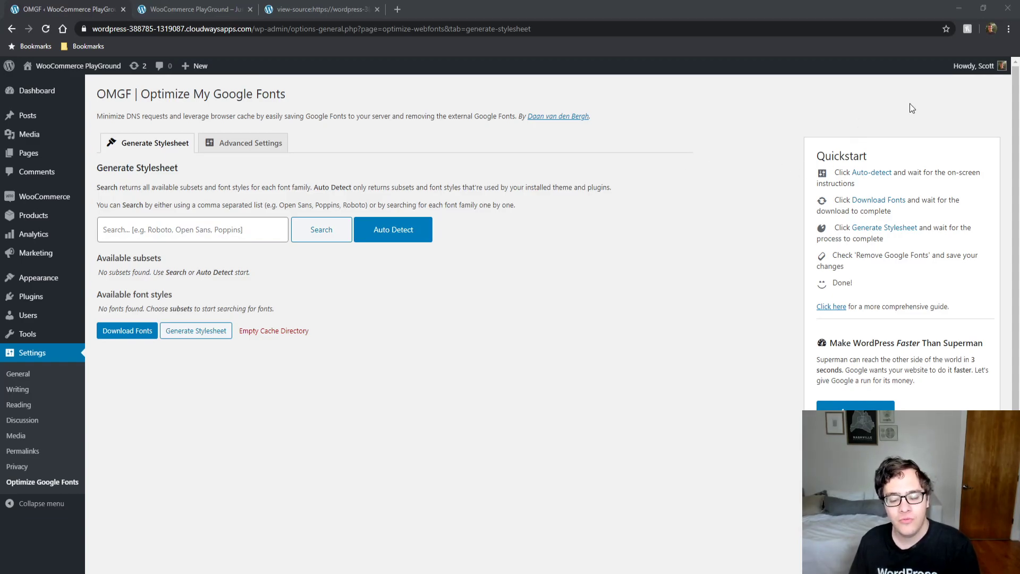
- Open the Source Sans Pro fonts.googleapis stylesheet from the page source, then enable OMGF Auto Detect
{"action": "left_click", "coordinate": [927, 110]}
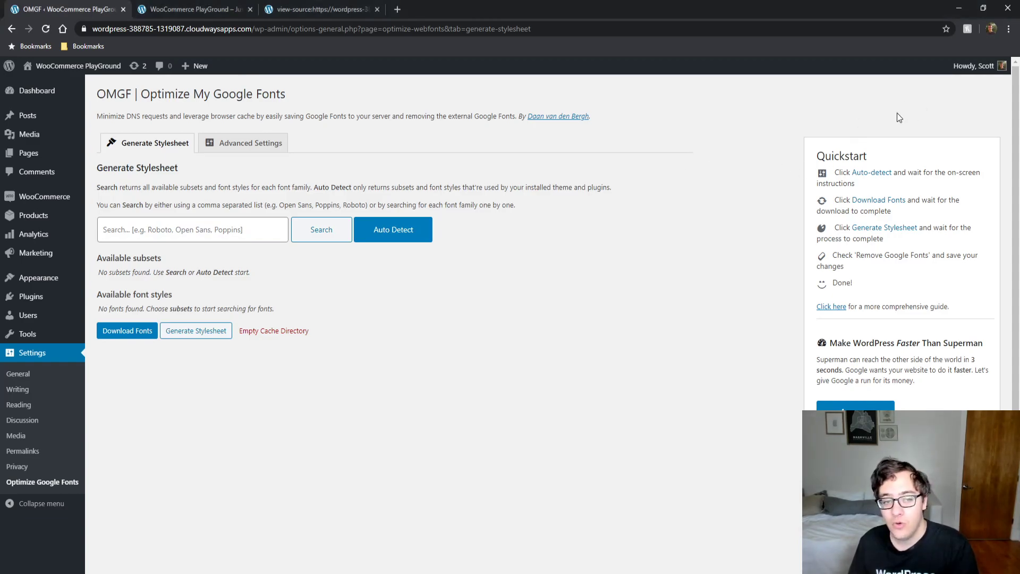
{"action": "left_click", "coordinate": [301, 9]}
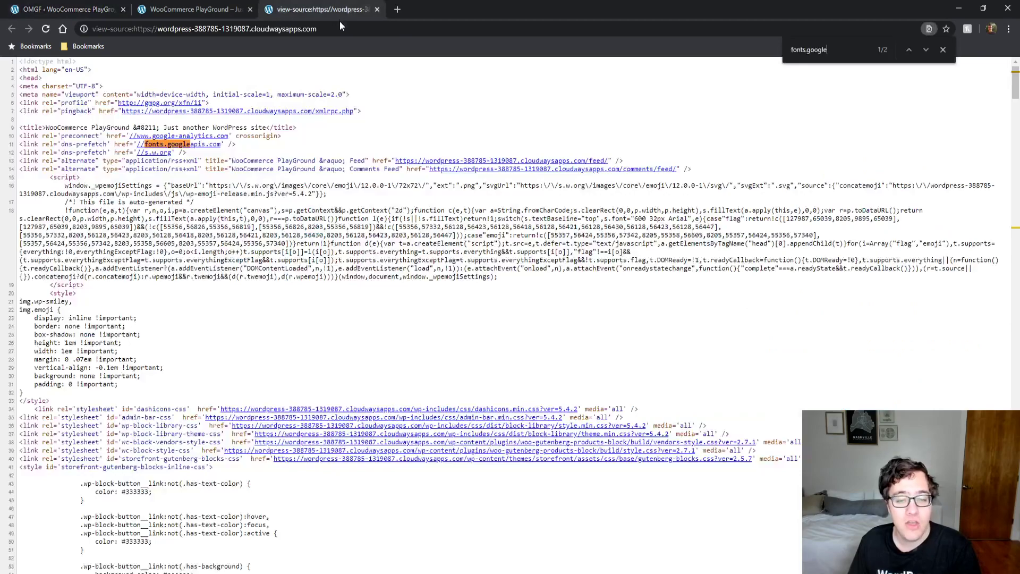
{"action": "key", "text": "ctrl+shift+Page_Up"}
{"action": "key", "text": "Return"}
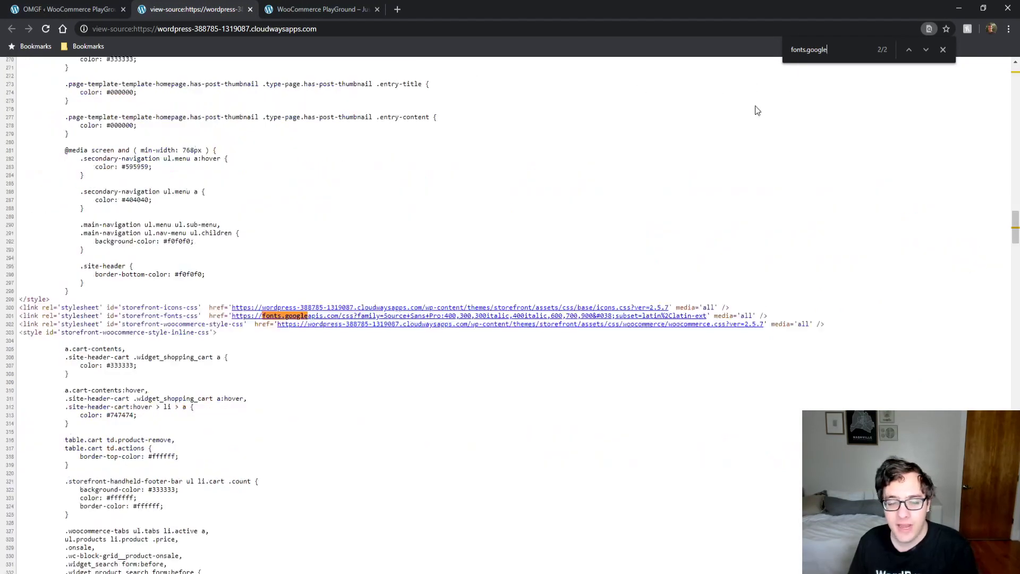
{"action": "left_click", "coordinate": [441, 317]}
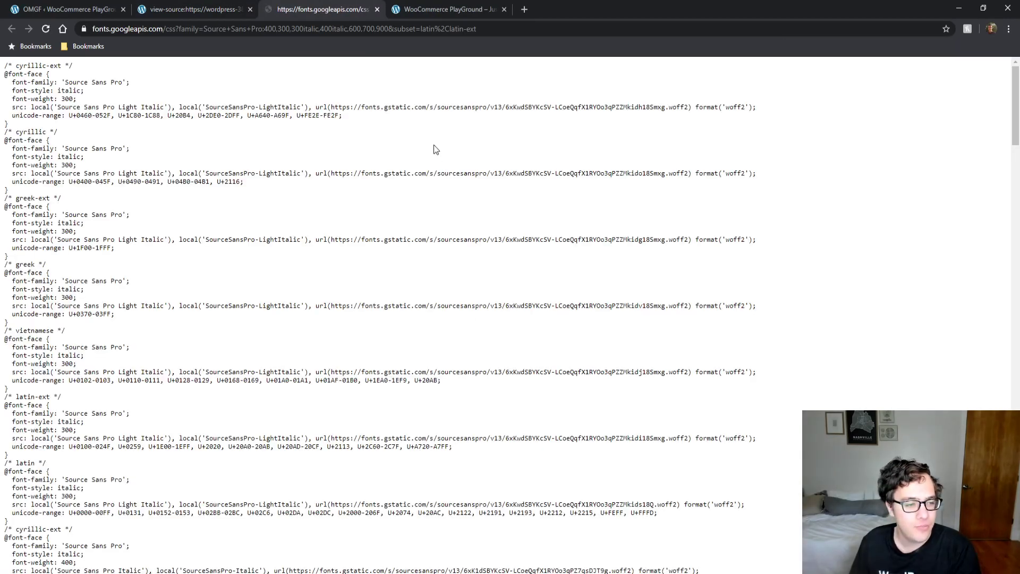
{"action": "middle_click", "coordinate": [392, 346]}
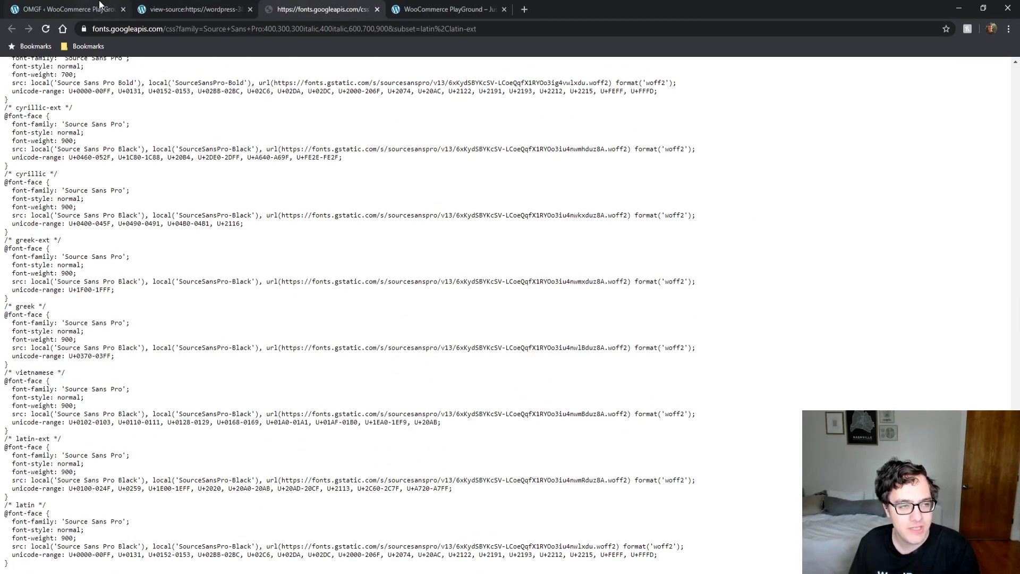
{"action": "key", "text": "ctrl+shift+Tab"}
{"action": "key", "text": "ctrl+shift+Tab"}
{"action": "left_click", "coordinate": [413, 234]}
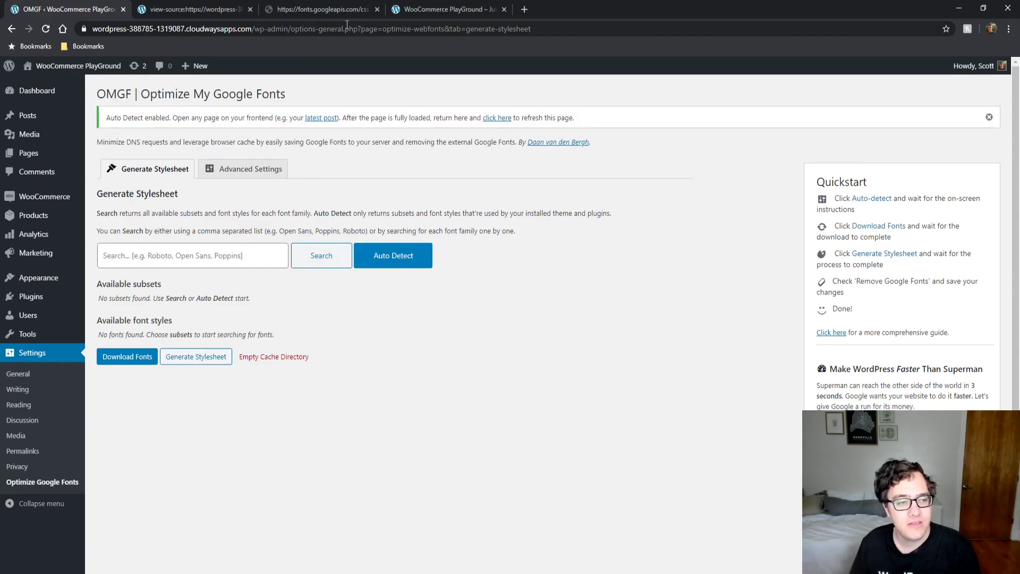
- Visit the latest blog post on the frontend, then reload OMGF to show the detected Source Sans Pro
{"action": "left_click", "coordinate": [234, 7]}
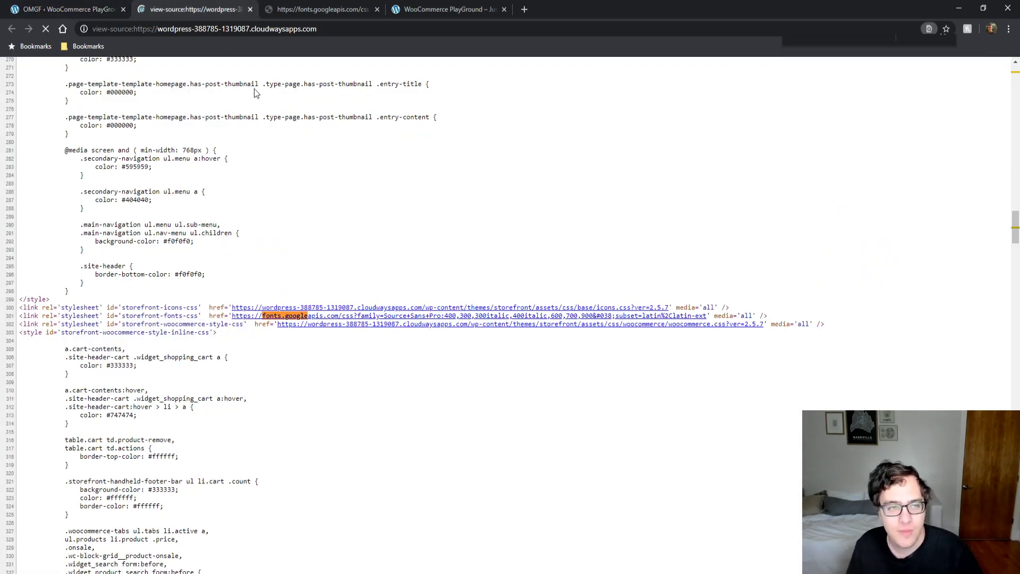
{"action": "key", "text": "Escape"}
{"action": "left_click", "coordinate": [88, 7]}
{"action": "left_click", "coordinate": [74, 65]}
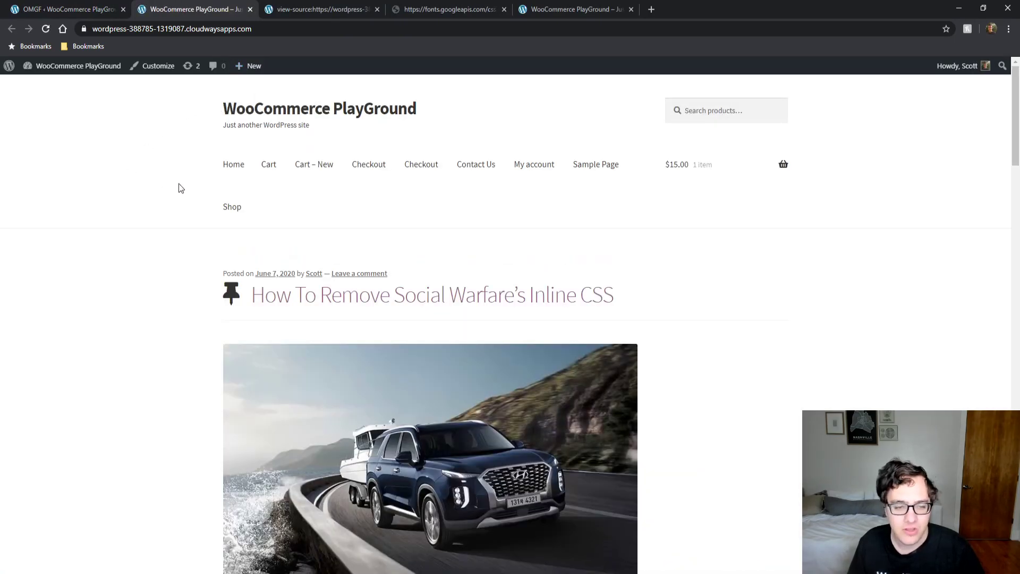
{"action": "left_click", "coordinate": [344, 306]}
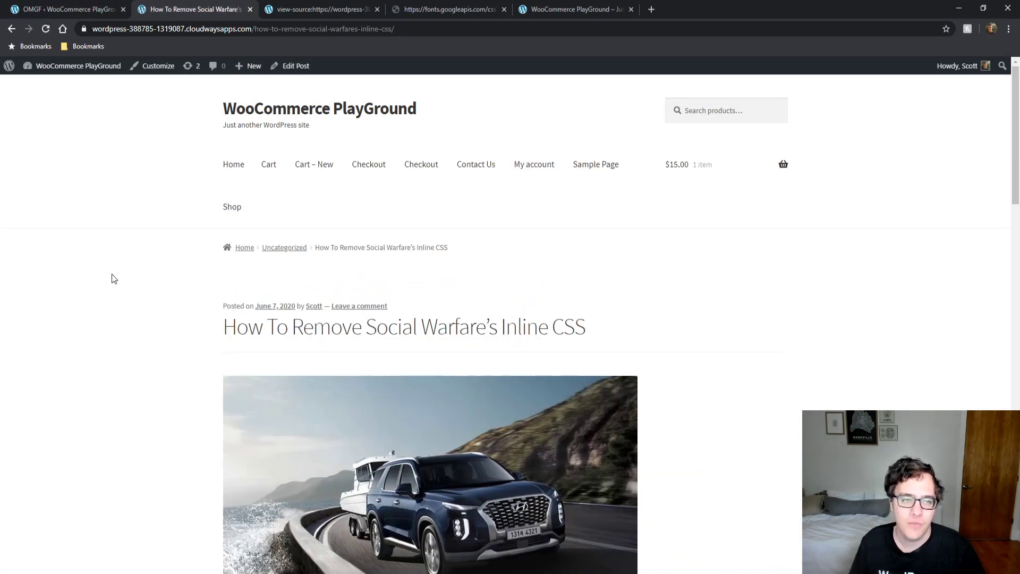
{"action": "left_click", "coordinate": [86, 6]}
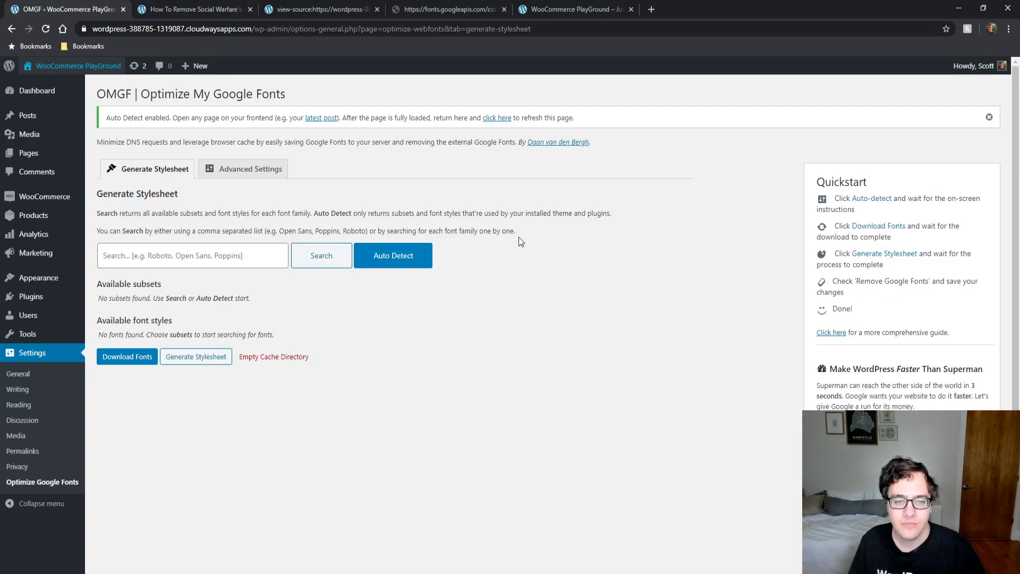
{"action": "key", "text": "F5"}
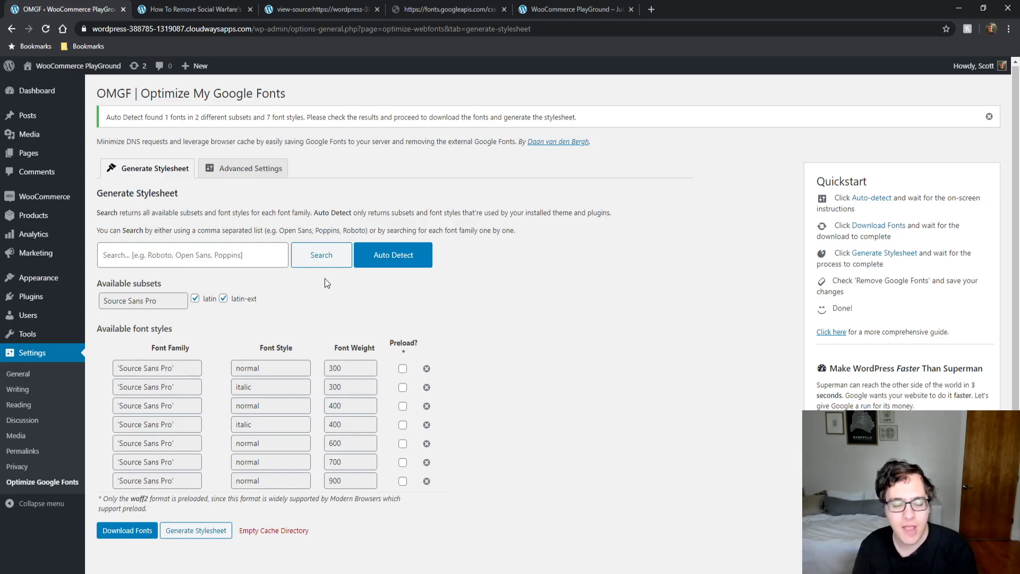
- Uncheck latin-ext and search font styles, listing twelve latin Source Sans Pro styles (200–900)
{"action": "left_click", "coordinate": [223, 298]}
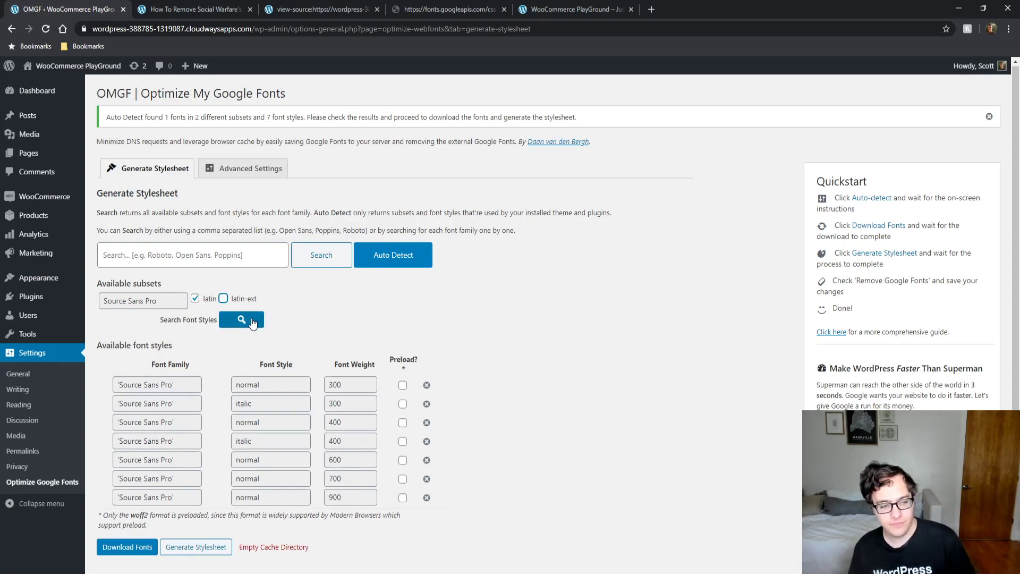
{"action": "scroll", "coordinate": [287, 299], "scroll_direction": "down", "scroll_amount": 1}
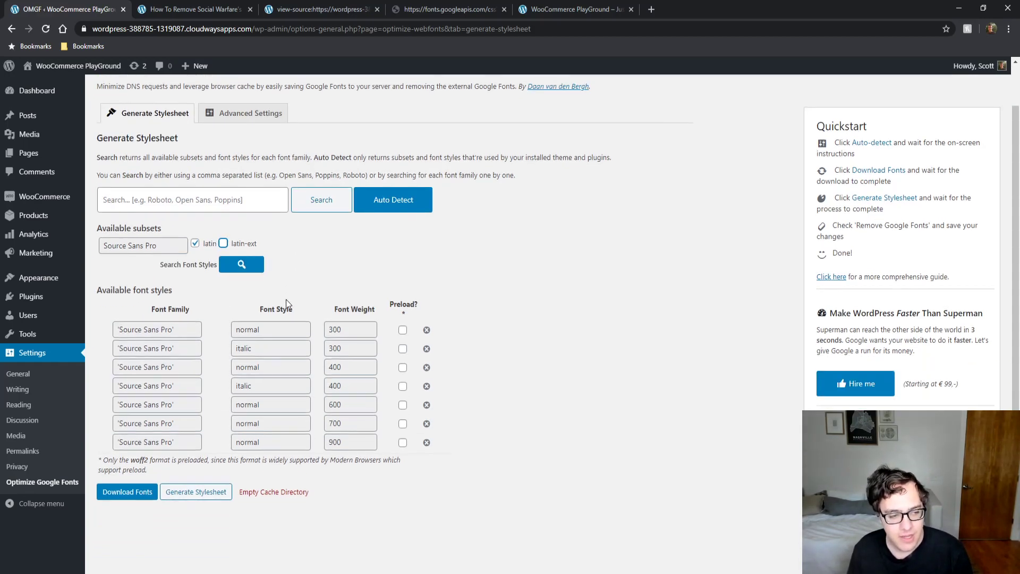
{"action": "left_click", "coordinate": [248, 265]}
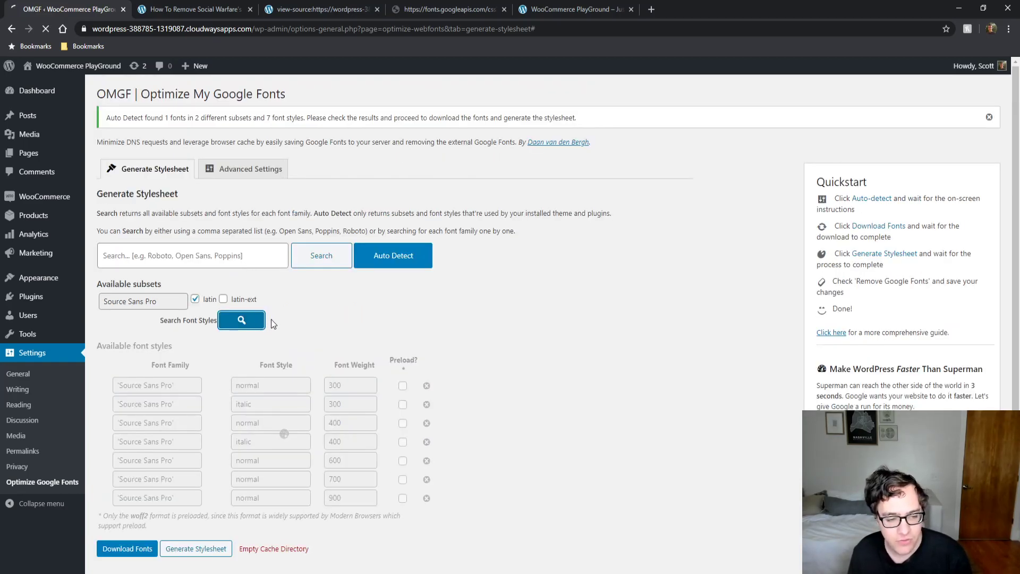
{"action": "scroll", "coordinate": [282, 301], "scroll_direction": "down", "scroll_amount": 2}
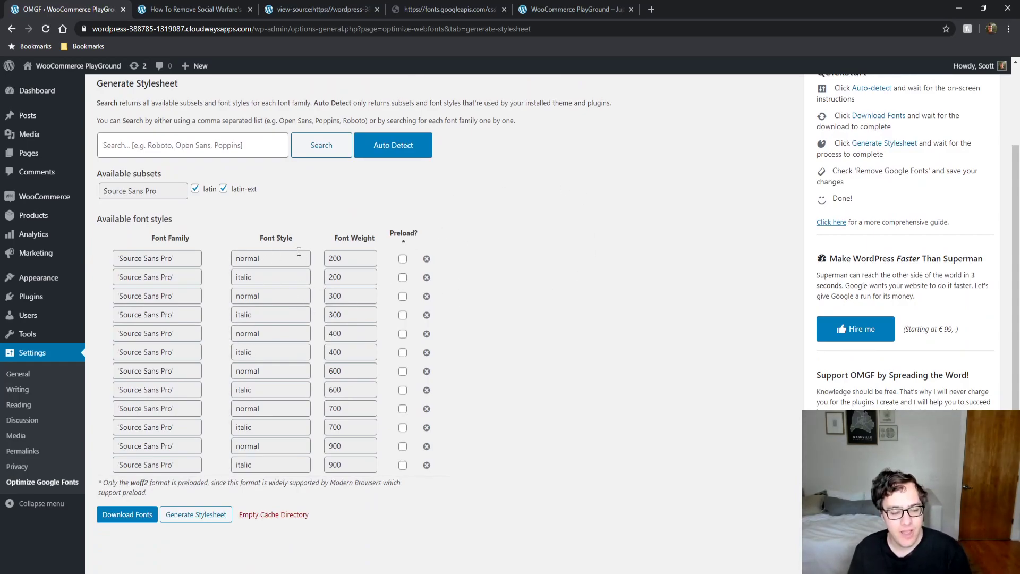
{"action": "left_click", "coordinate": [240, 186]}
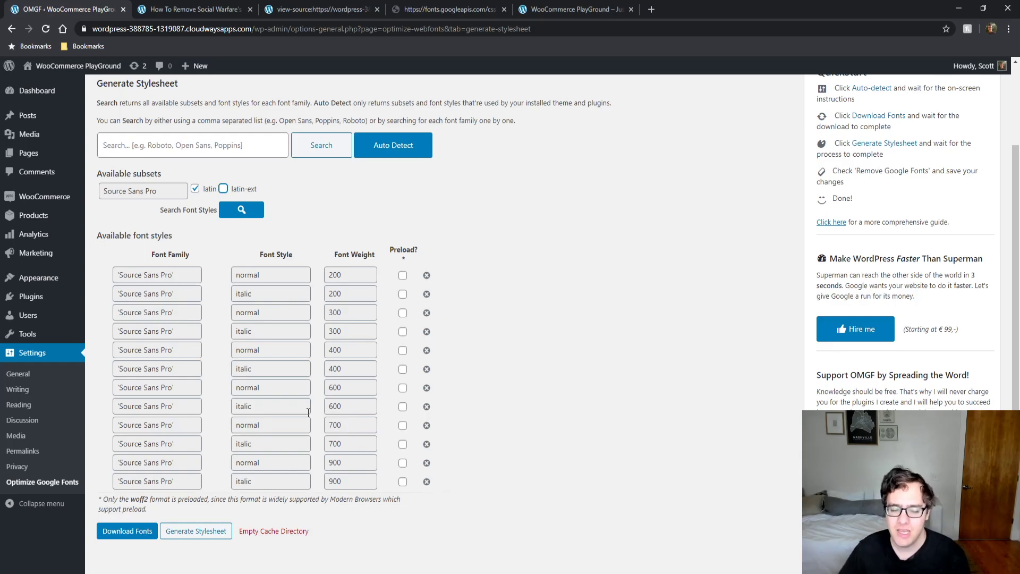
{"action": "left_click", "coordinate": [218, 9]}
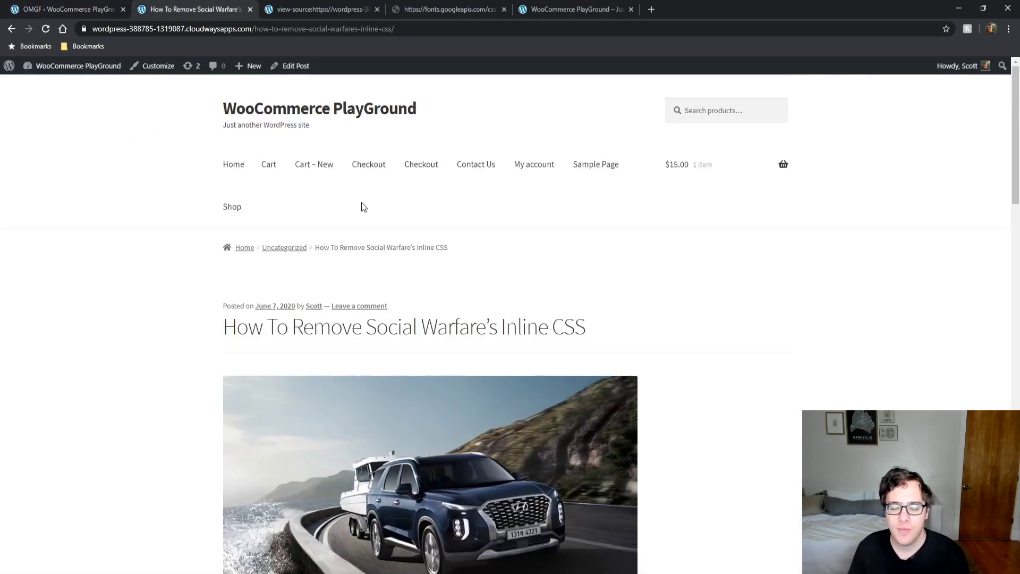
{"action": "right_click", "coordinate": [317, 178]}
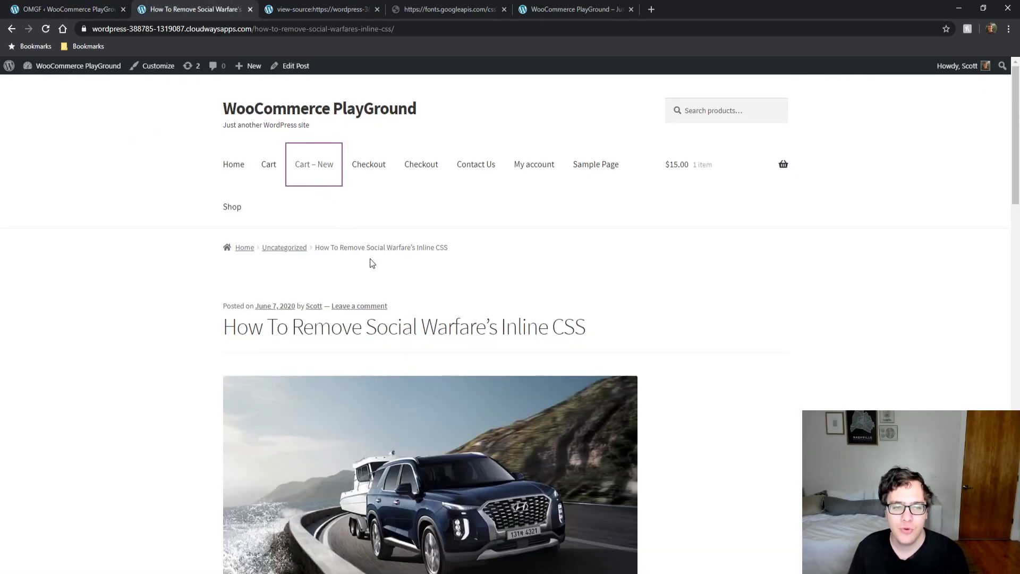
{"action": "left_click", "coordinate": [396, 286]}
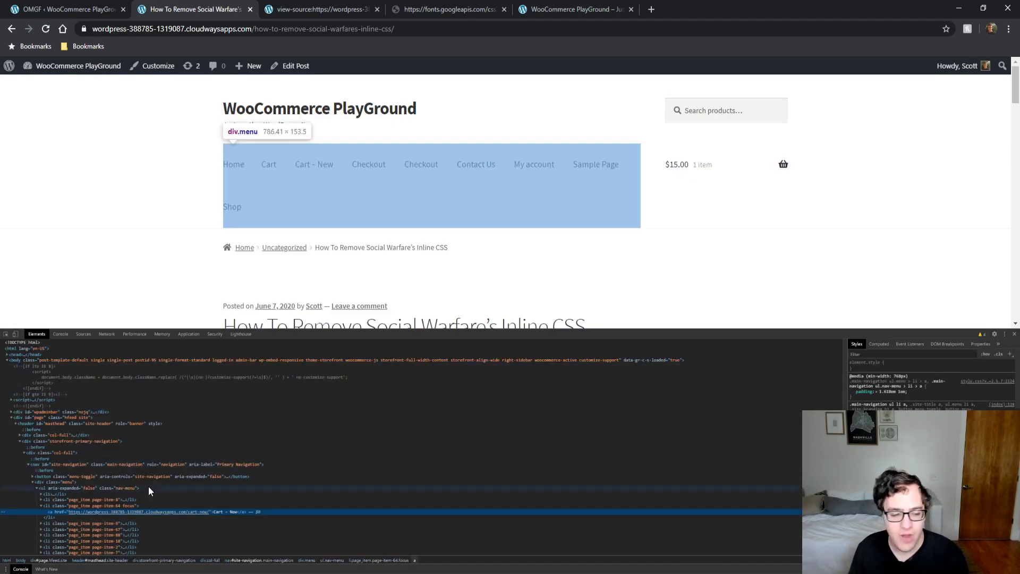
{"action": "left_click", "coordinate": [5, 334]}
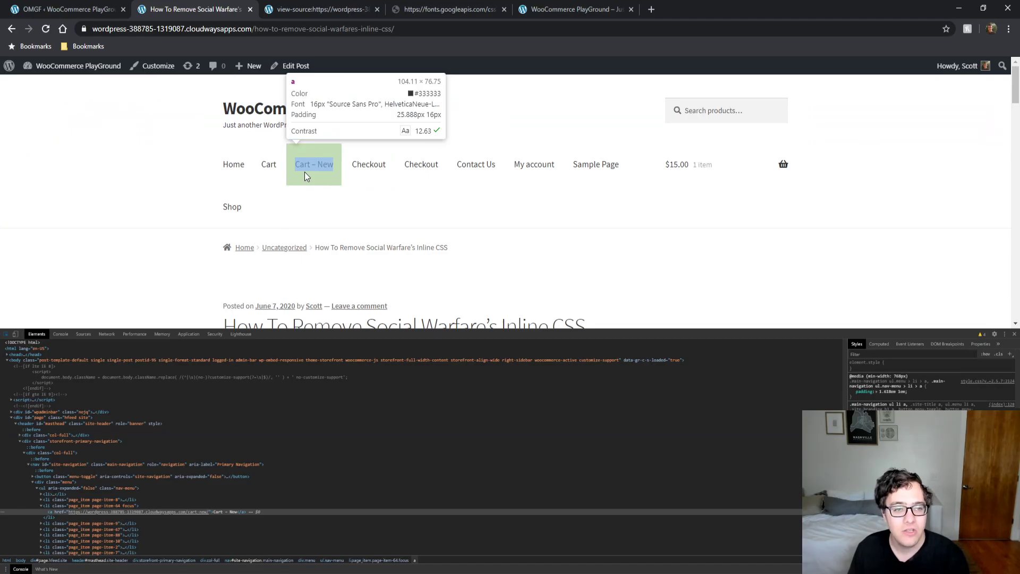
{"action": "left_click", "coordinate": [304, 171]}
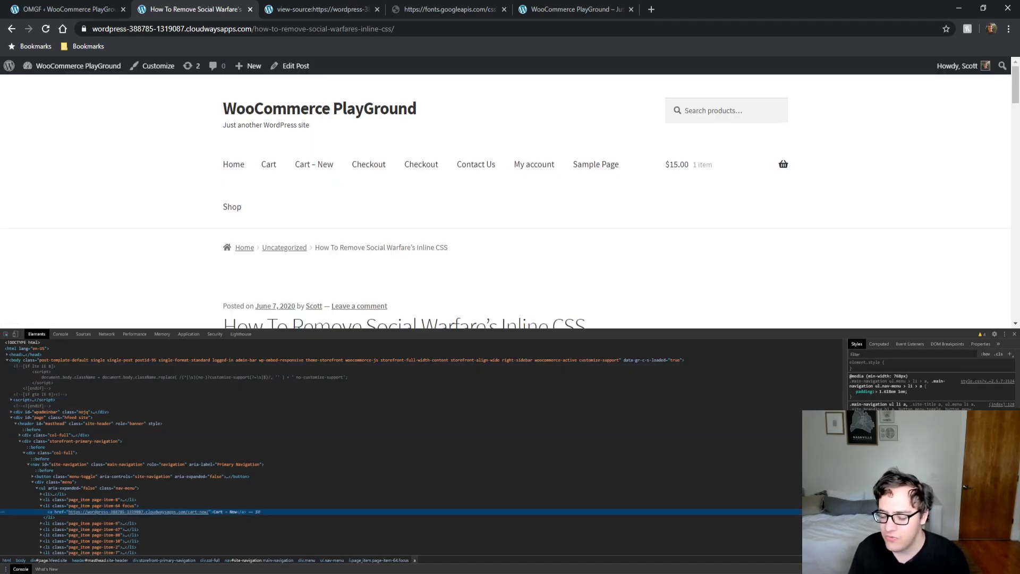
{"action": "scroll", "coordinate": [1001, 406], "scroll_direction": "down", "scroll_amount": 5}
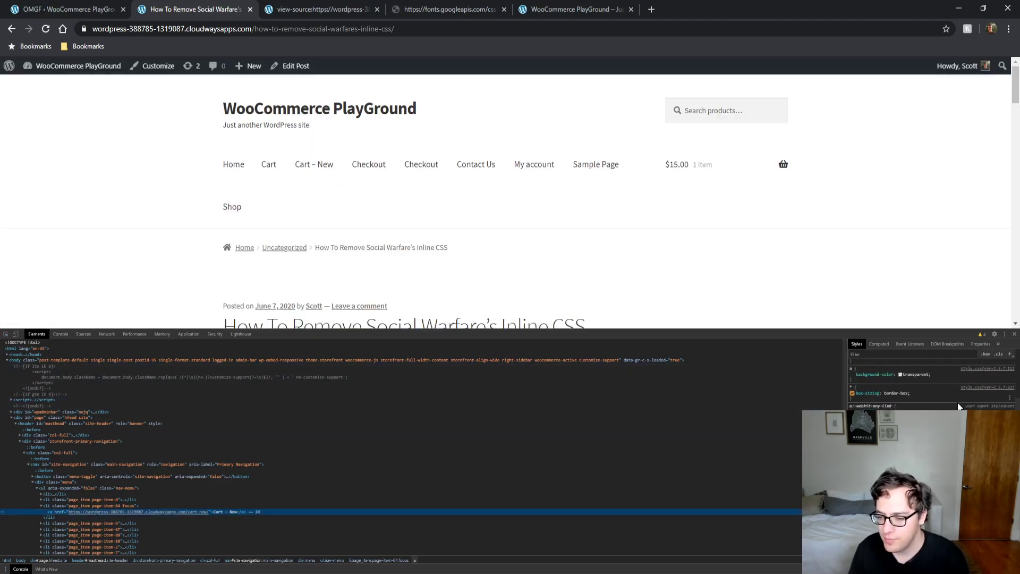
{"action": "scroll", "coordinate": [911, 372], "scroll_direction": "down", "scroll_amount": 1}
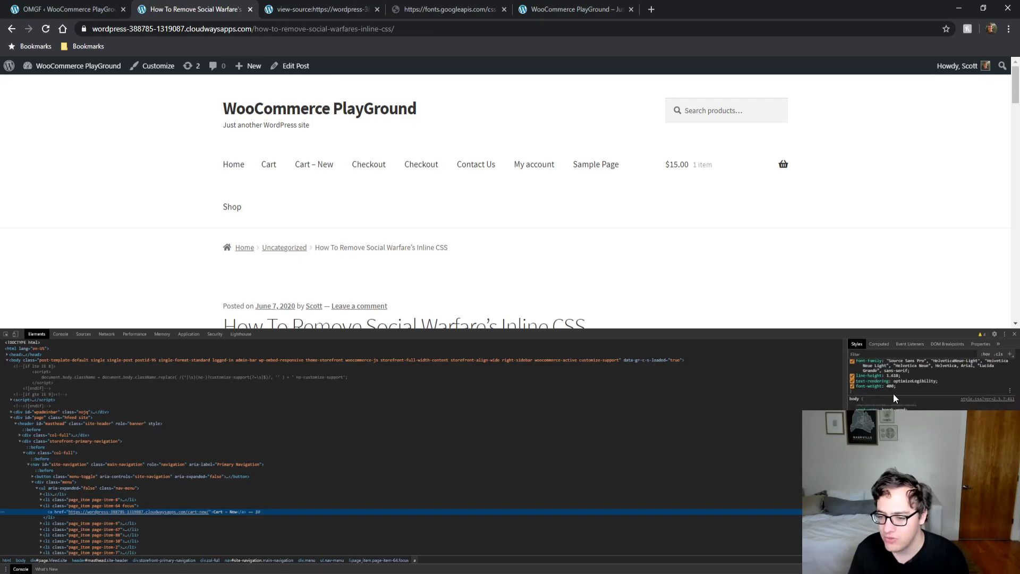
{"action": "scroll", "coordinate": [910, 372], "scroll_direction": "up", "scroll_amount": 2}
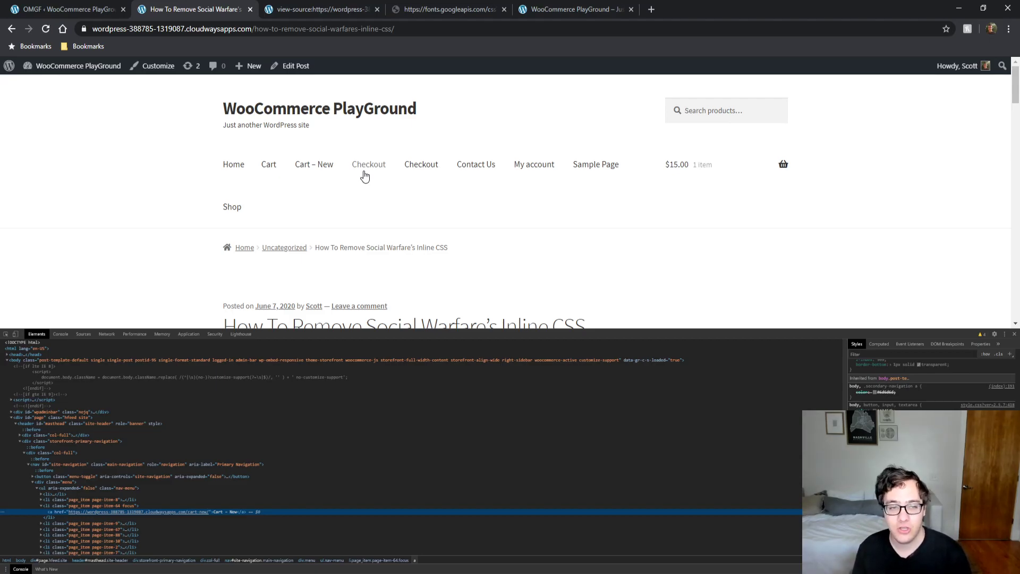
{"action": "left_click", "coordinate": [99, 6]}
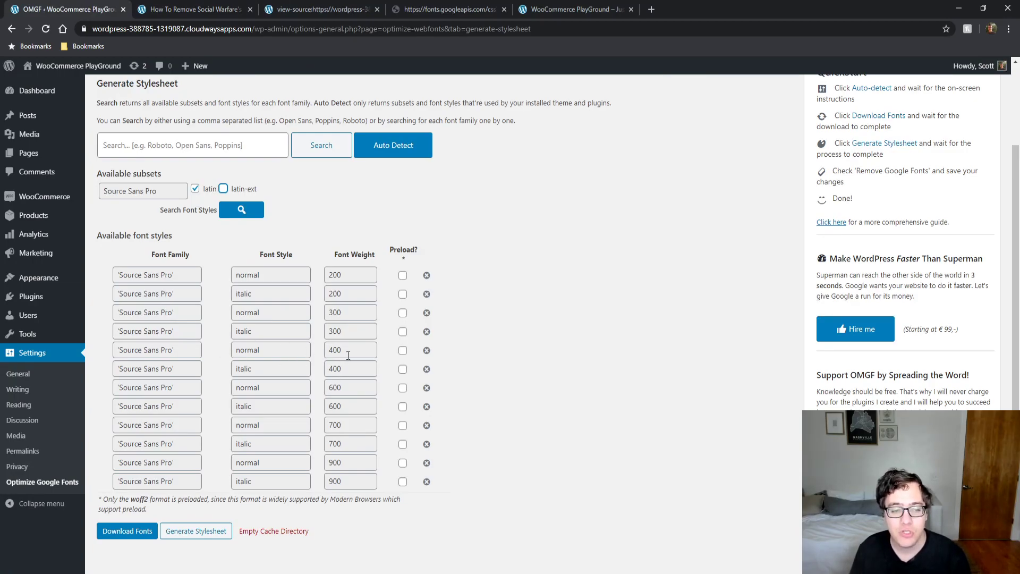
- Tick Preload for the Source Sans Pro normal 400 style
{"action": "left_click", "coordinate": [401, 351]}
{"action": "left_click", "coordinate": [402, 350]}
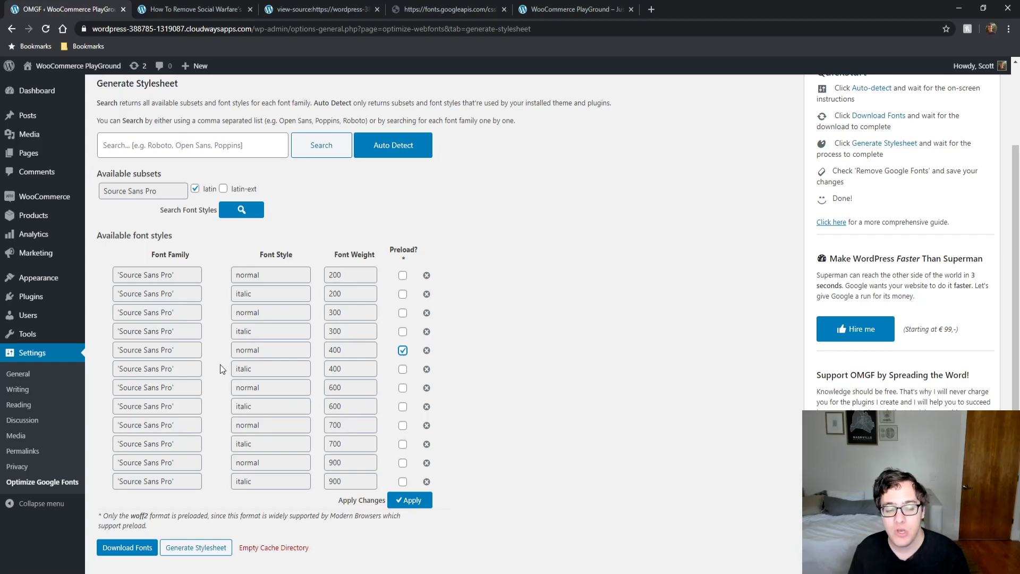
{"action": "left_click", "coordinate": [300, 7]}
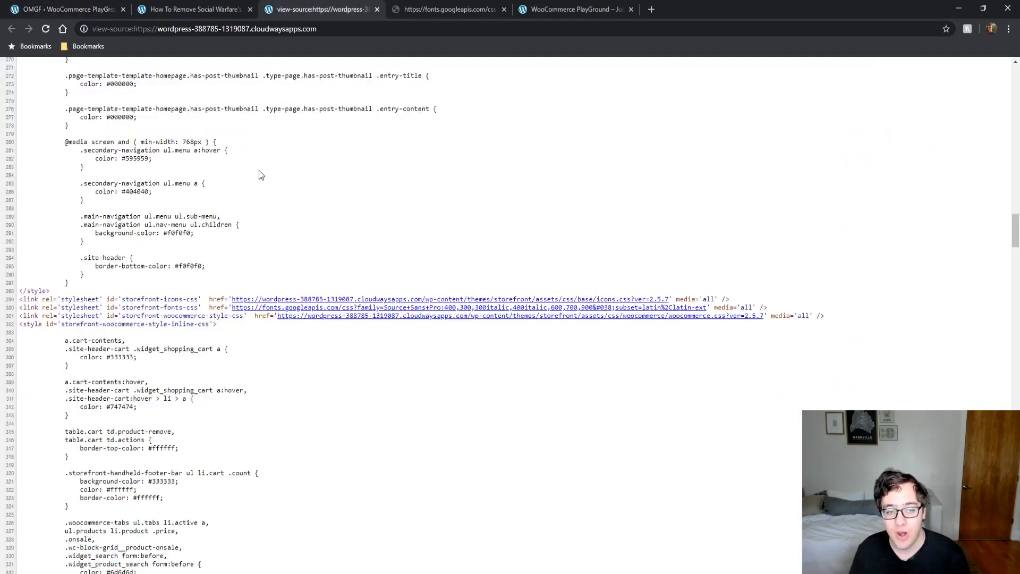
{"action": "left_click", "coordinate": [166, 6]}
{"action": "scroll", "coordinate": [344, 230], "scroll_direction": "down", "scroll_amount": 1}
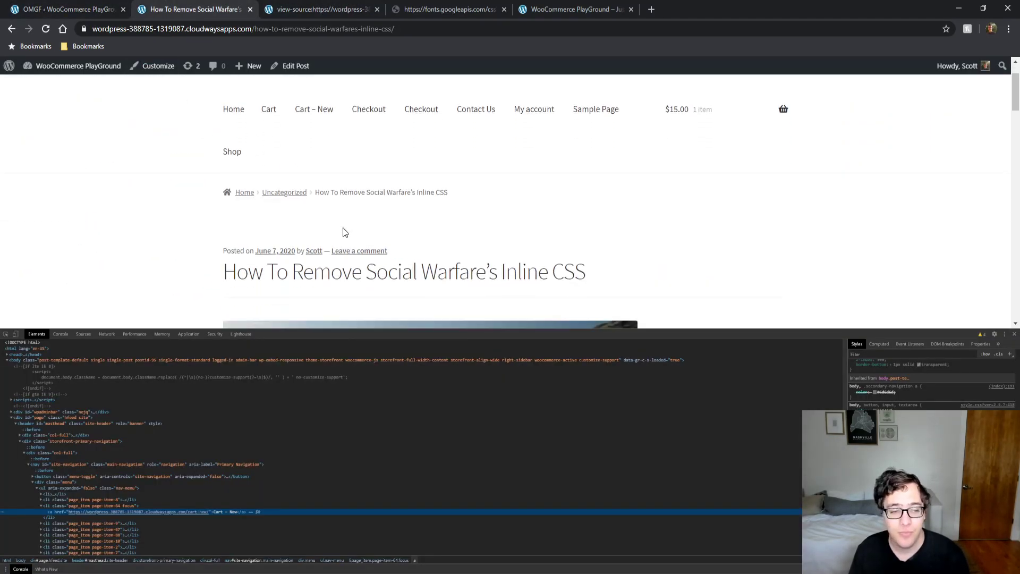
{"action": "left_click", "coordinate": [76, 6]}
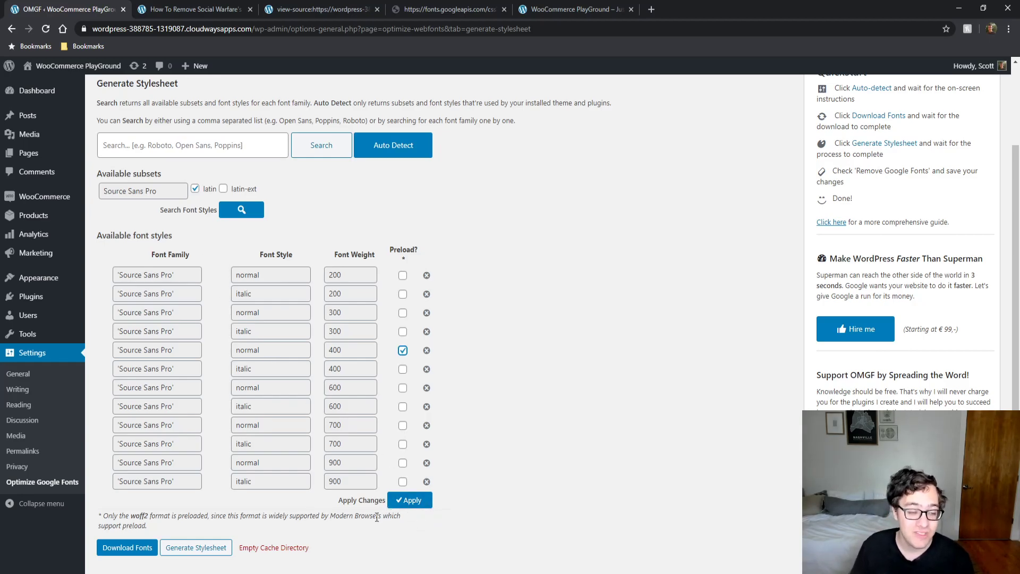
- Apply the font list changes and uncheck the latin-ext subset
{"action": "left_click", "coordinate": [409, 500]}
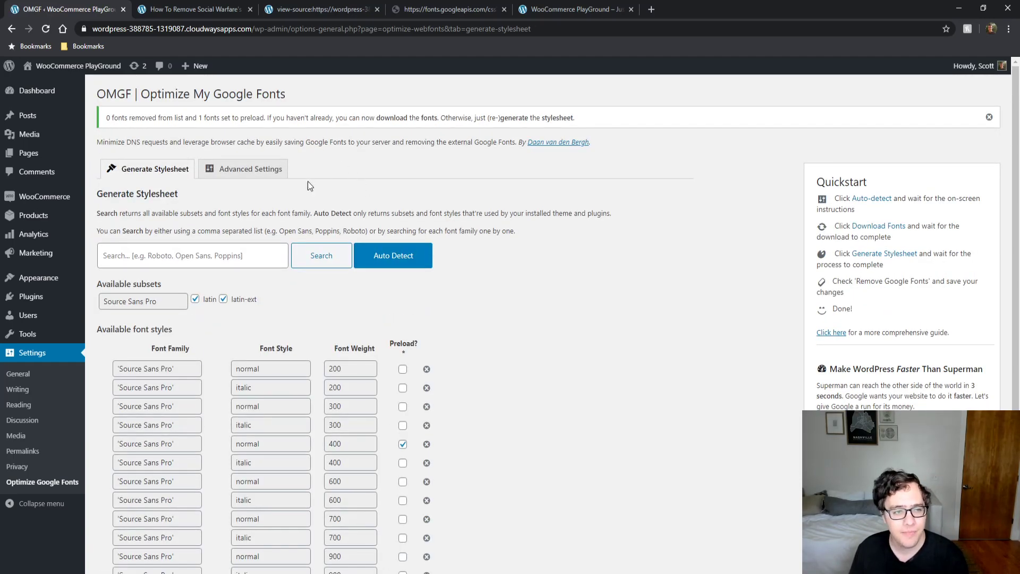
{"action": "triple_click", "coordinate": [243, 115]}
{"action": "left_click", "coordinate": [603, 169]}
{"action": "left_click", "coordinate": [223, 299]}
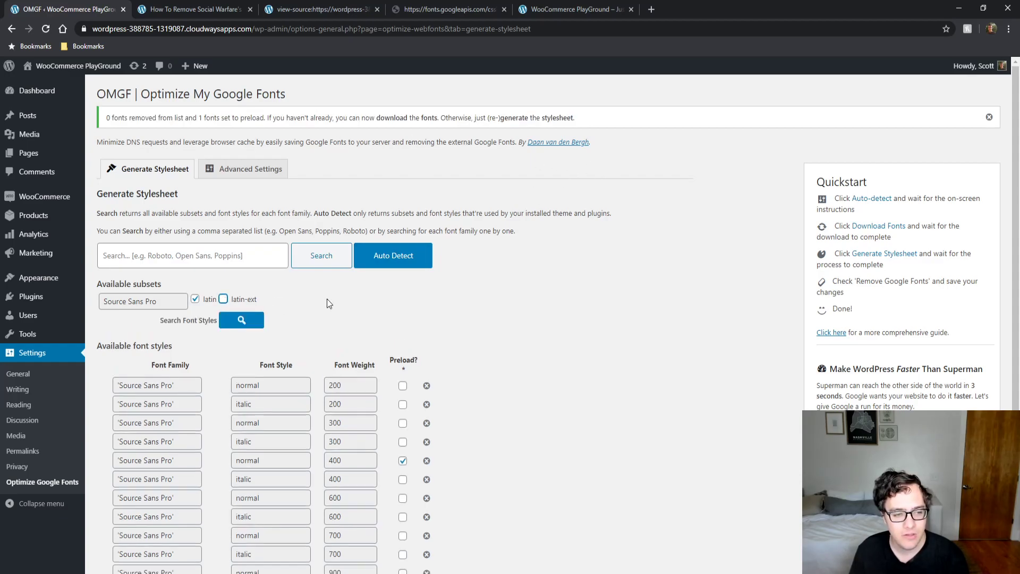
{"action": "scroll", "coordinate": [485, 396], "scroll_direction": "down", "scroll_amount": 3}
- Download the 12 Source Sans Pro font files to the server and go to Advanced Settings
{"action": "left_click", "coordinate": [128, 461]}
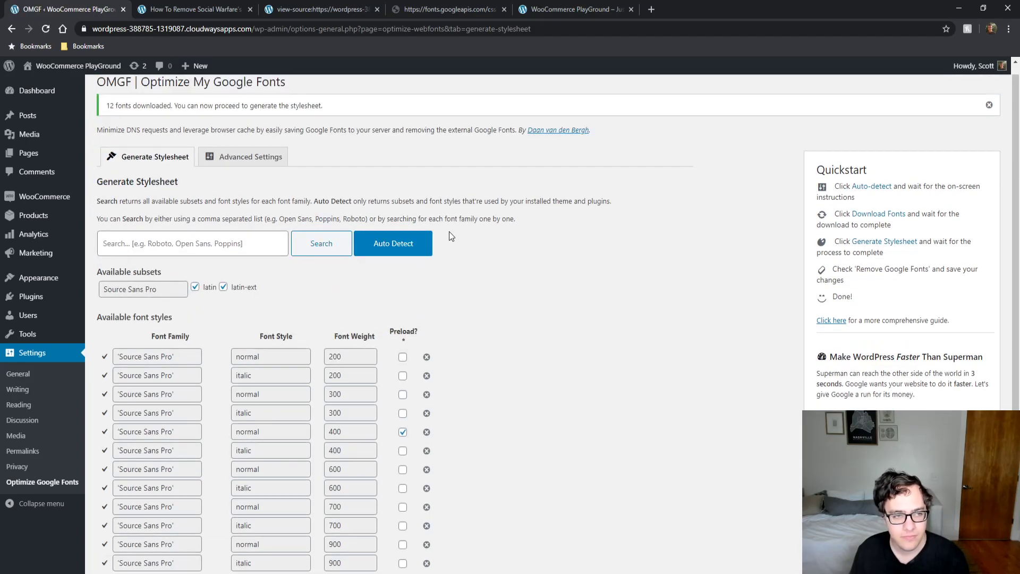
{"action": "scroll", "coordinate": [451, 231], "scroll_direction": "down", "scroll_amount": 3}
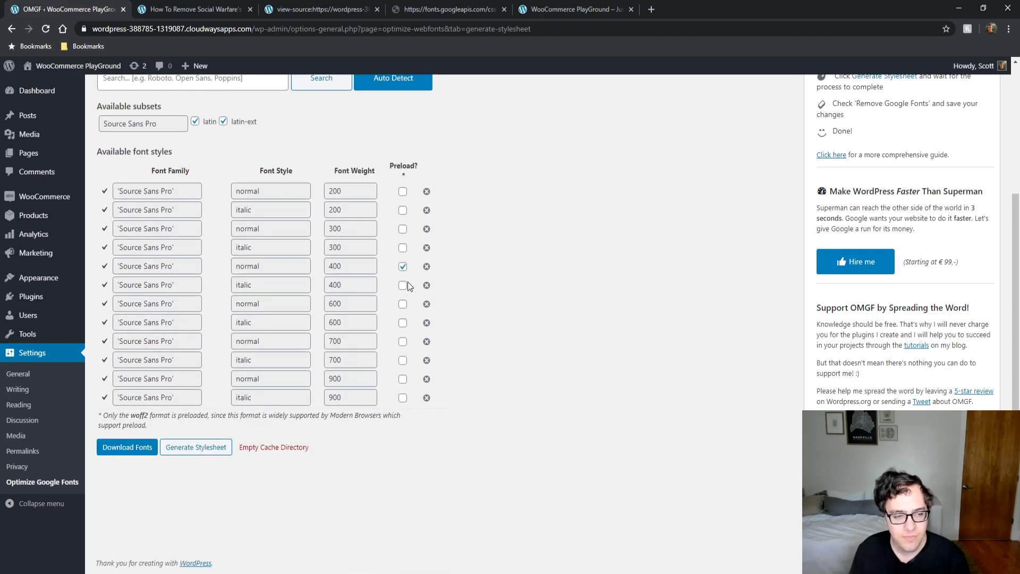
{"action": "scroll", "coordinate": [320, 371], "scroll_direction": "up", "scroll_amount": 3}
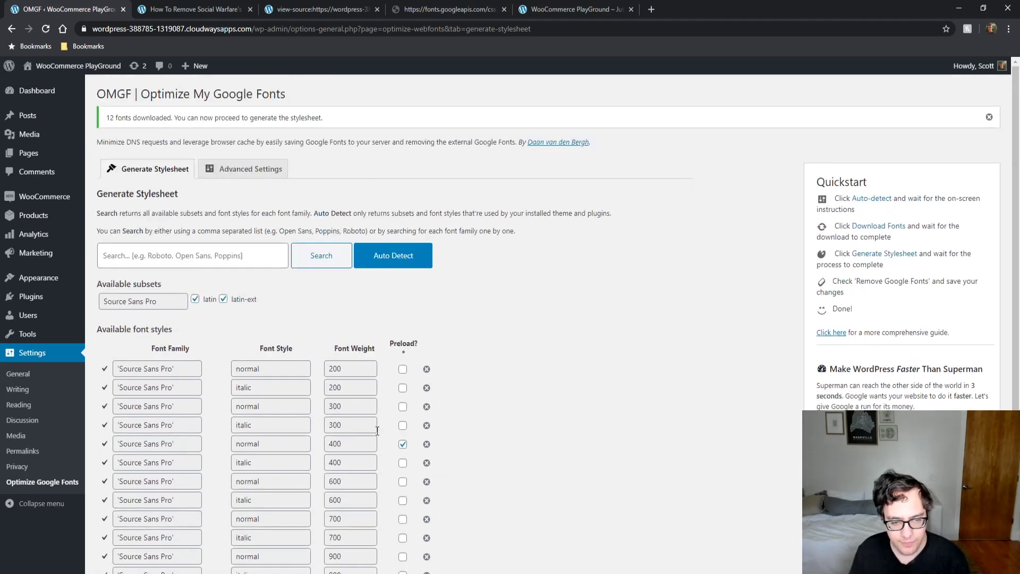
{"action": "left_click", "coordinate": [233, 175]}
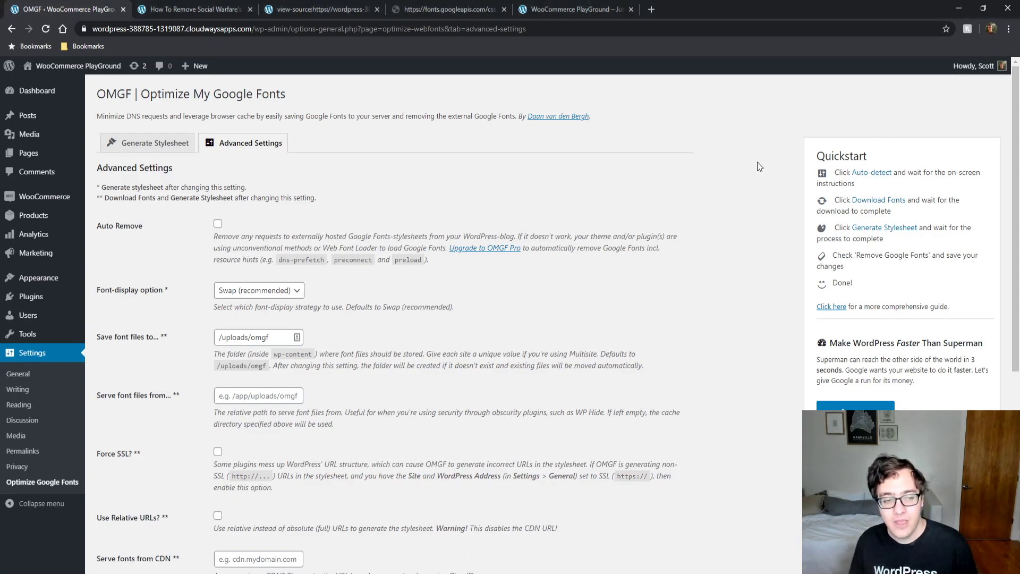
- Enable Auto Remove of Google Fonts and save the advanced settings
{"action": "left_click", "coordinate": [218, 223]}
{"action": "left_click", "coordinate": [300, 9]}
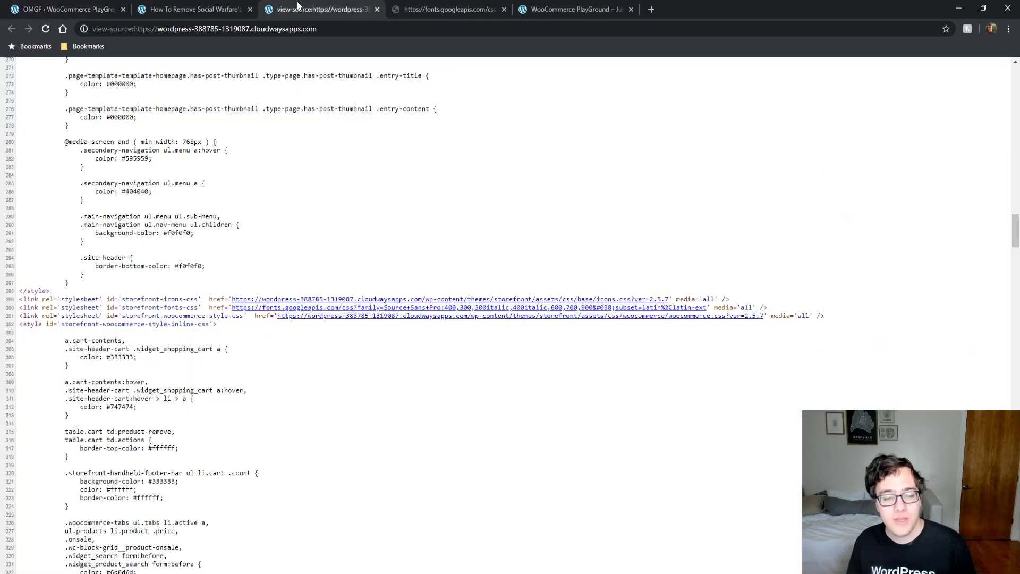
{"action": "triple_click", "coordinate": [203, 307]}
{"action": "left_click", "coordinate": [109, 9]}
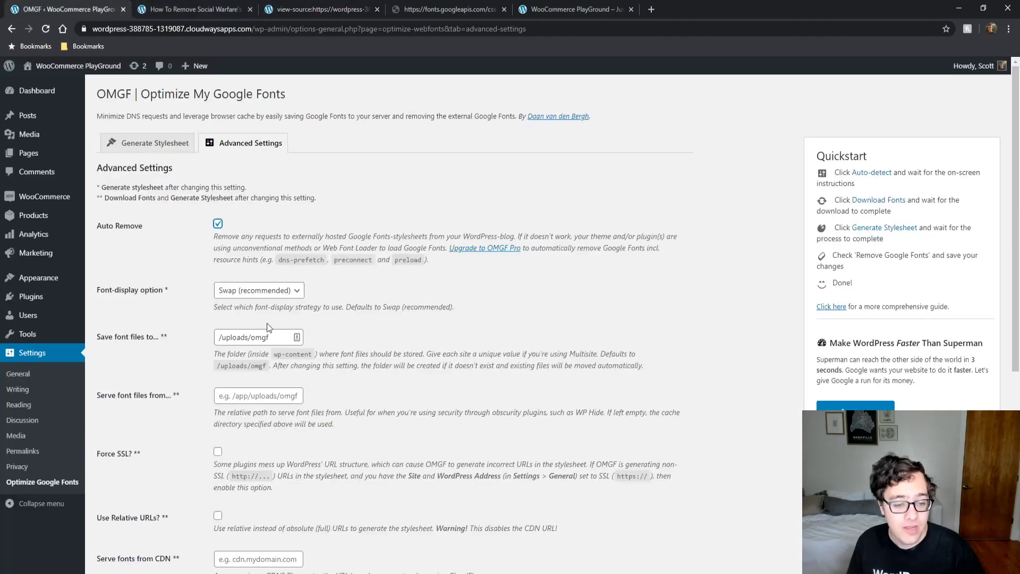
{"action": "scroll", "coordinate": [189, 396], "scroll_direction": "down", "scroll_amount": 6}
{"action": "left_click", "coordinate": [123, 516]}
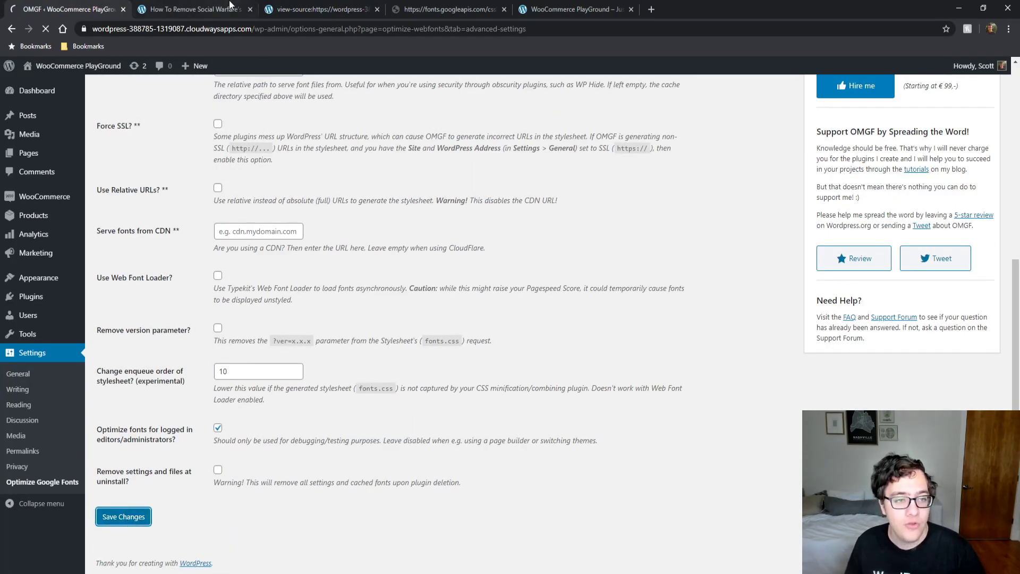
- Reload the page source and inspect the local woff2 preload line at the top
{"action": "left_click", "coordinate": [325, 6]}
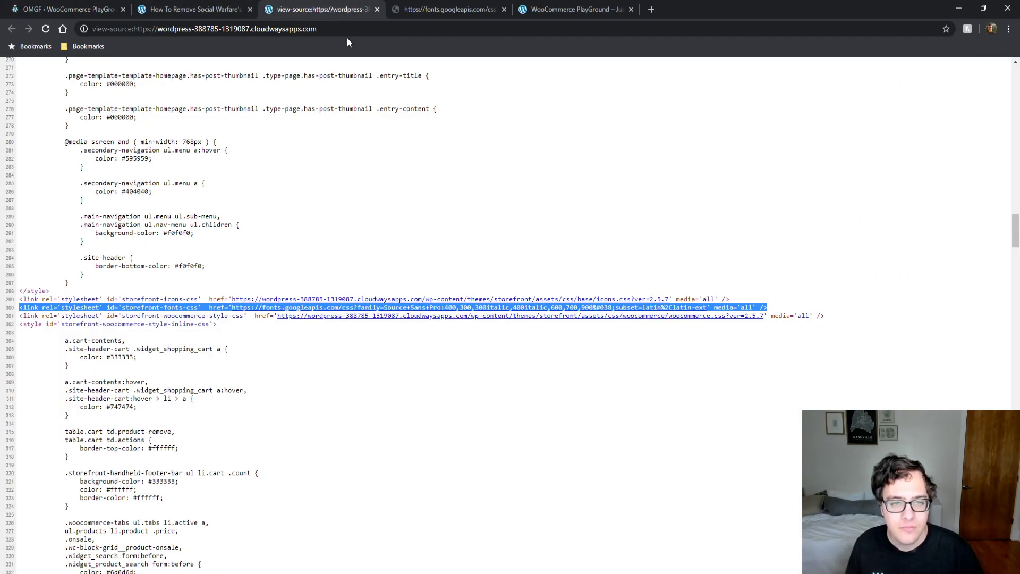
{"action": "key", "text": "F5"}
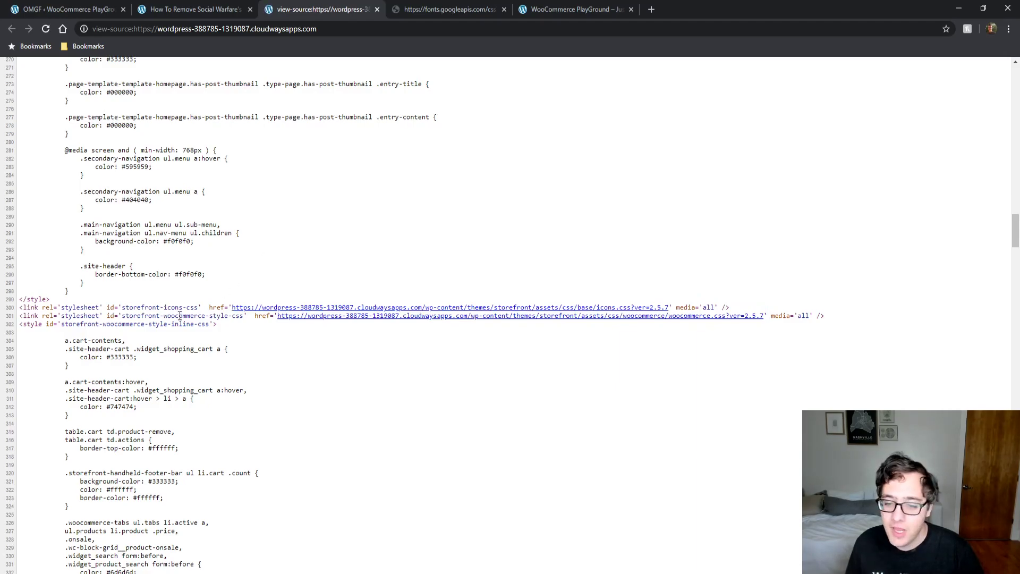
{"action": "key", "text": "Home"}
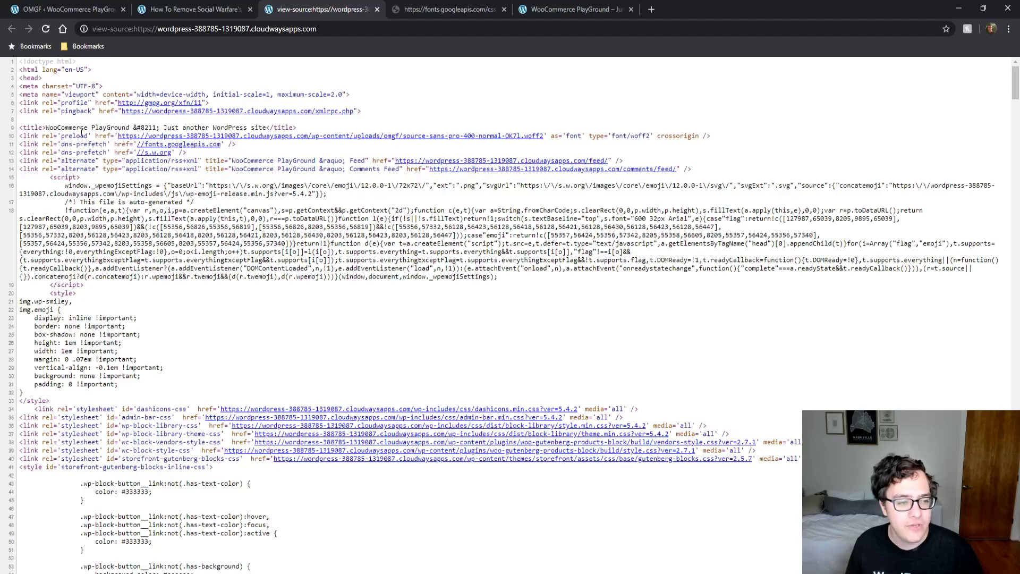
{"action": "double_click", "coordinate": [81, 133]}
{"action": "triple_click", "coordinate": [80, 135]}
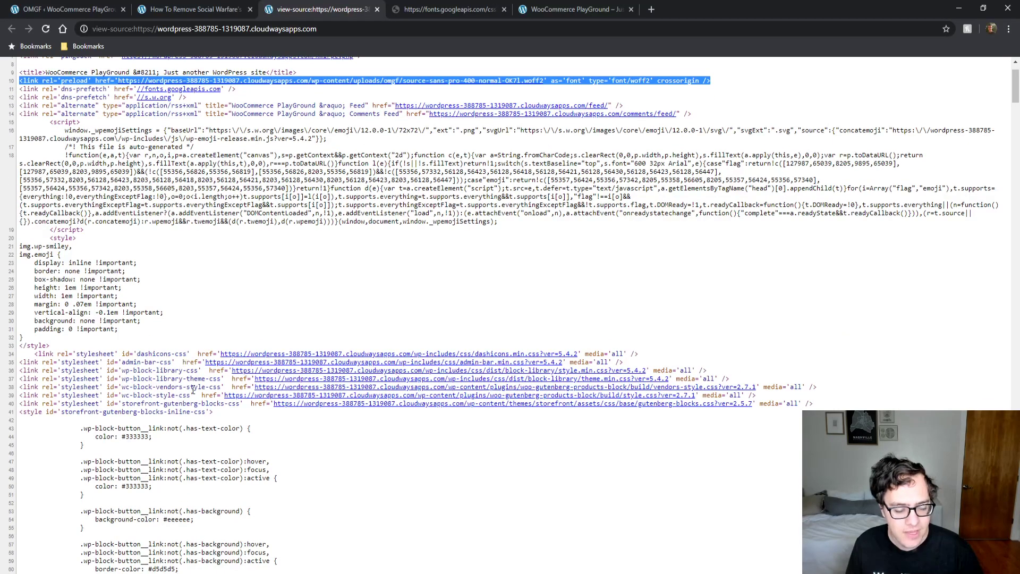
{"action": "left_click", "coordinate": [176, 356]}
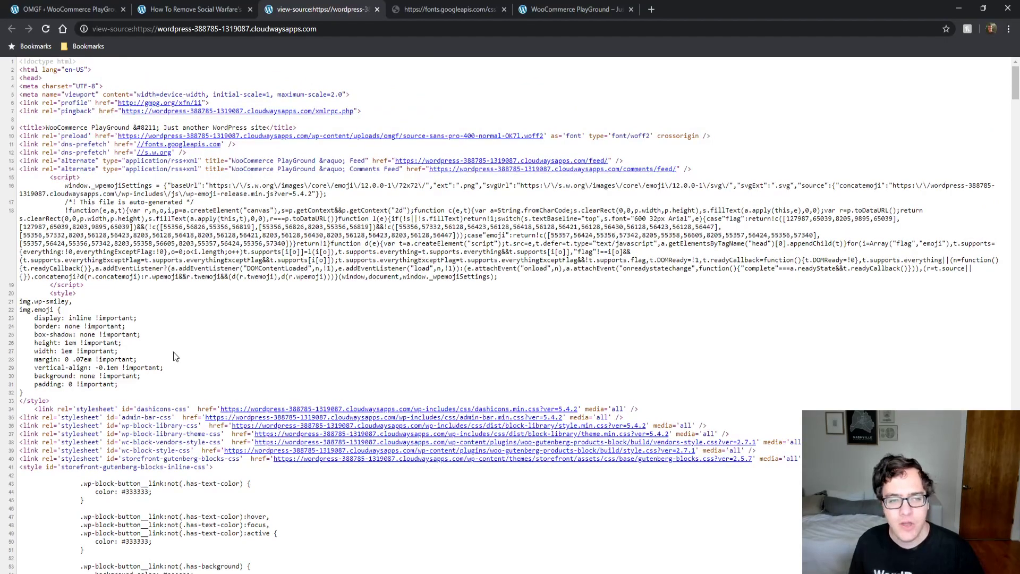
- Search the page source for 'omgf' and then step through the '.css' matches
{"action": "key", "text": "ctrl+f"}
{"action": "type", "text": "omg"}
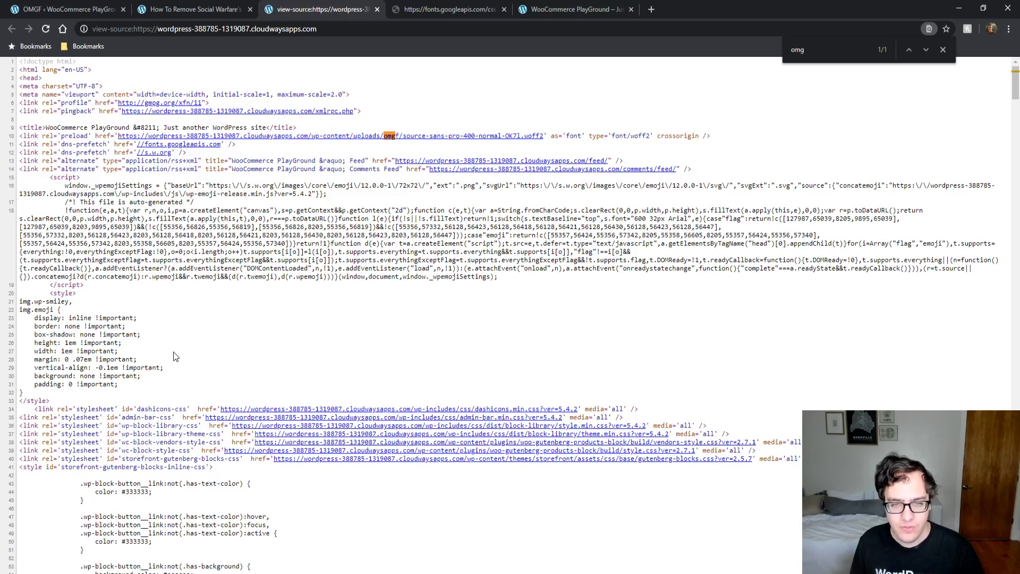
{"action": "type", "text": "f"}
{"action": "key", "text": "ctrl+f"}
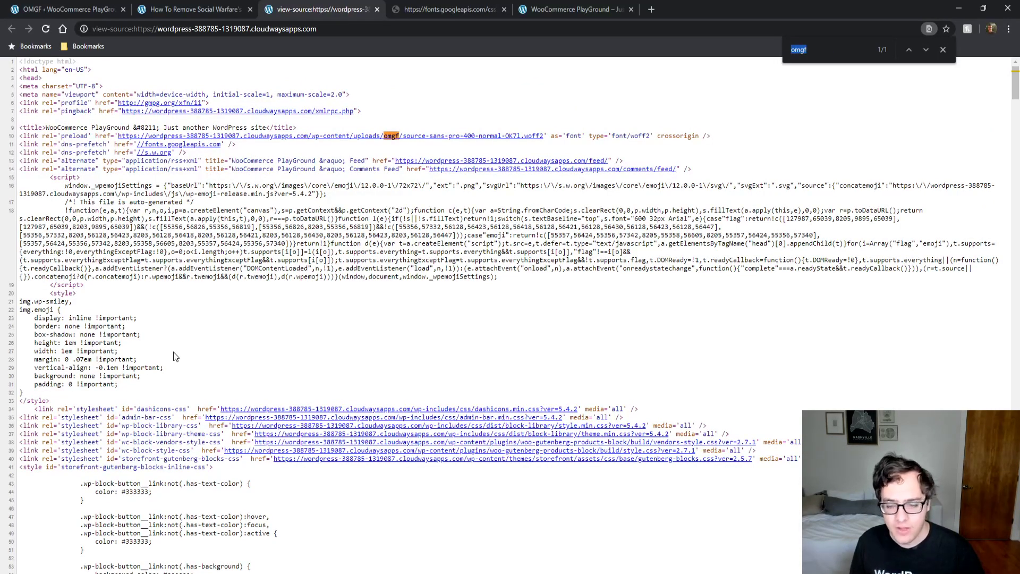
{"action": "type", "text": ".css"}
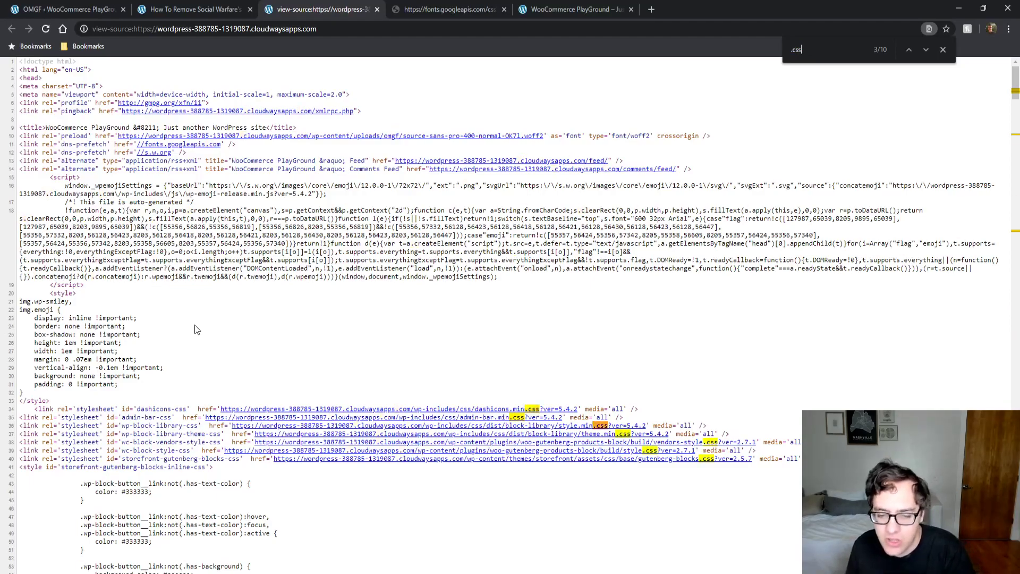
{"action": "key", "text": "Return"}
{"action": "key", "text": "Return"}
{"action": "key", "text": "Return"}
{"action": "key", "text": "Return"}
{"action": "key", "text": "Return"}
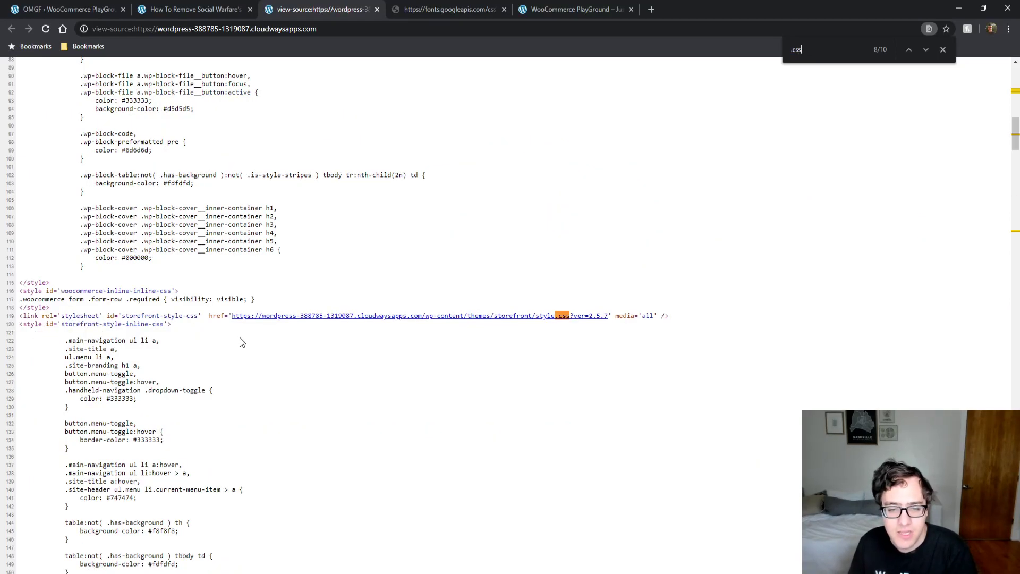
{"action": "key", "text": "Return"}
{"action": "key", "text": "Return"}
{"action": "key", "text": "Return"}
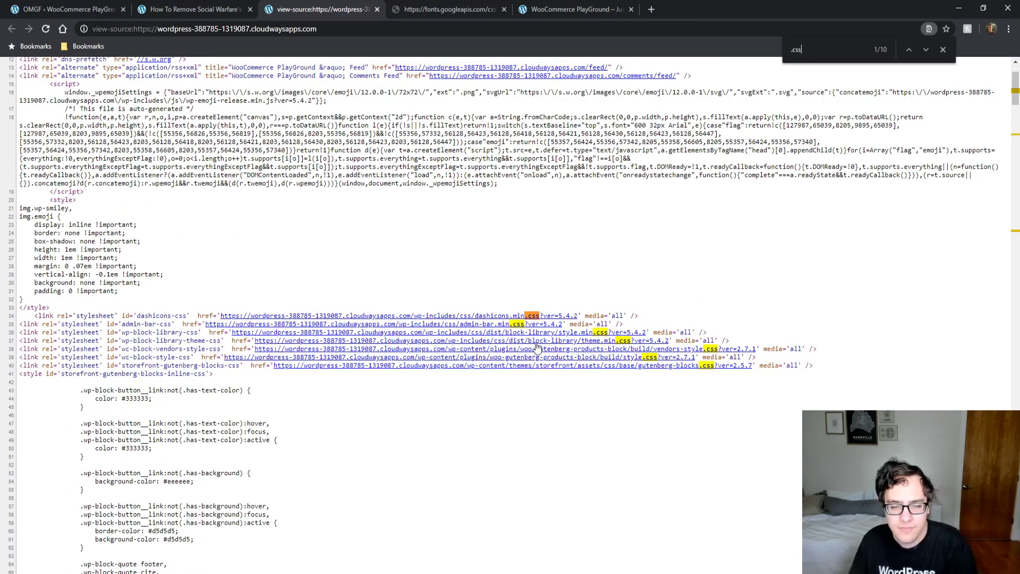
{"action": "left_click", "coordinate": [74, 9]}
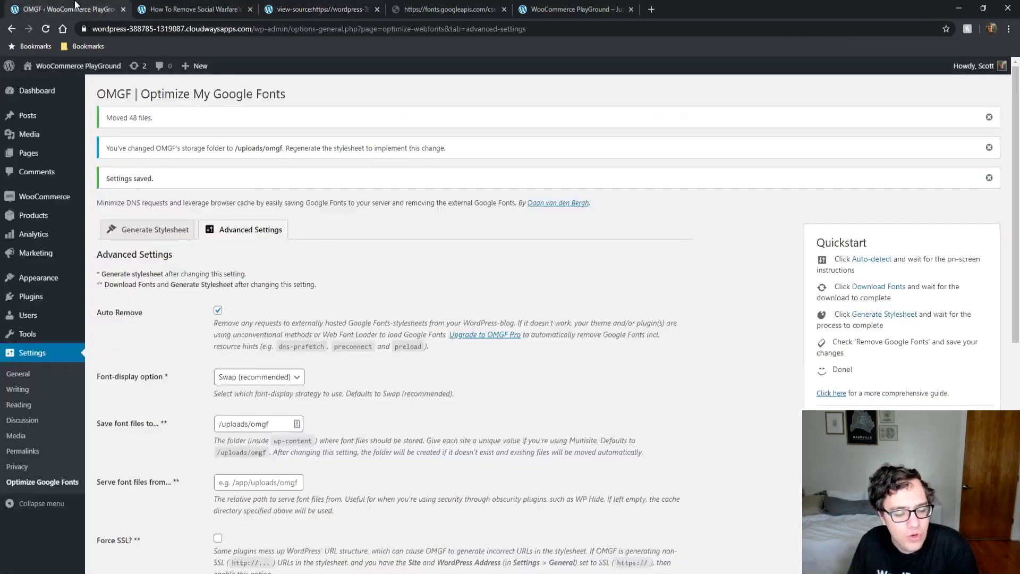
{"action": "scroll", "coordinate": [348, 361], "scroll_direction": "down", "scroll_amount": 2}
{"action": "scroll", "coordinate": [348, 351], "scroll_direction": "down", "scroll_amount": 1}
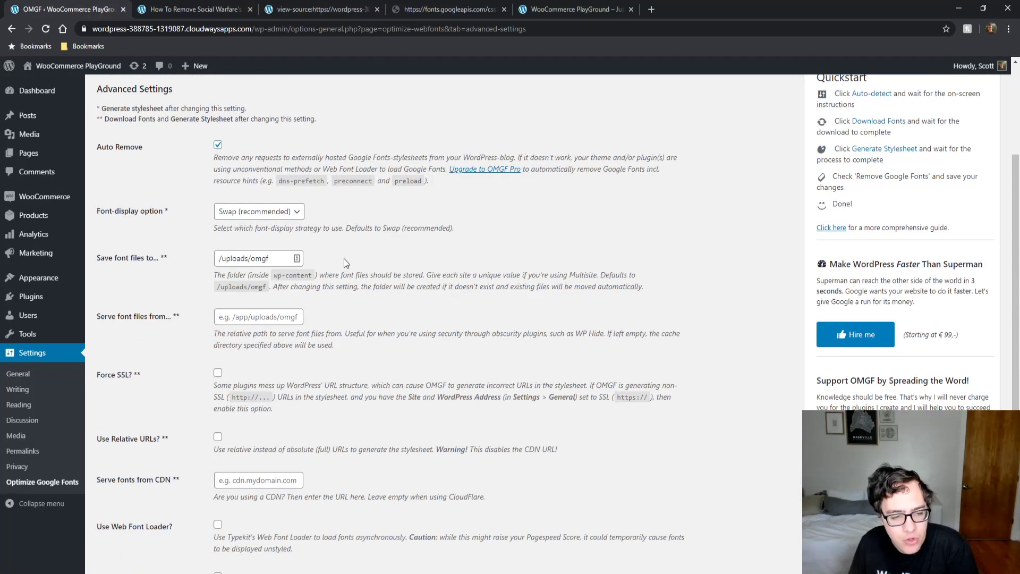
{"action": "scroll", "coordinate": [233, 318], "scroll_direction": "up", "scroll_amount": 2}
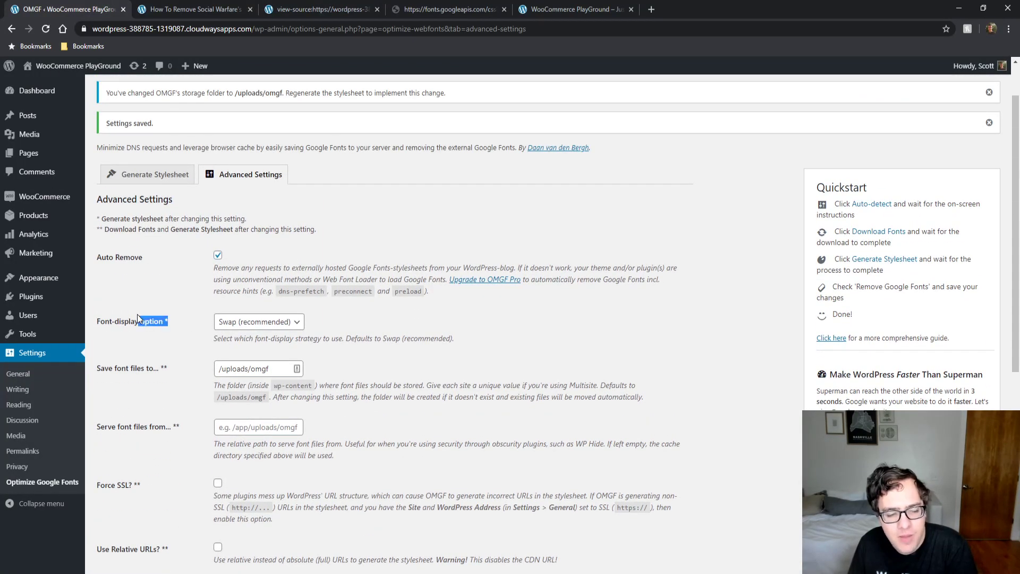
{"action": "left_click_drag", "start_coordinate": [137, 314], "coordinate": [98, 320]}
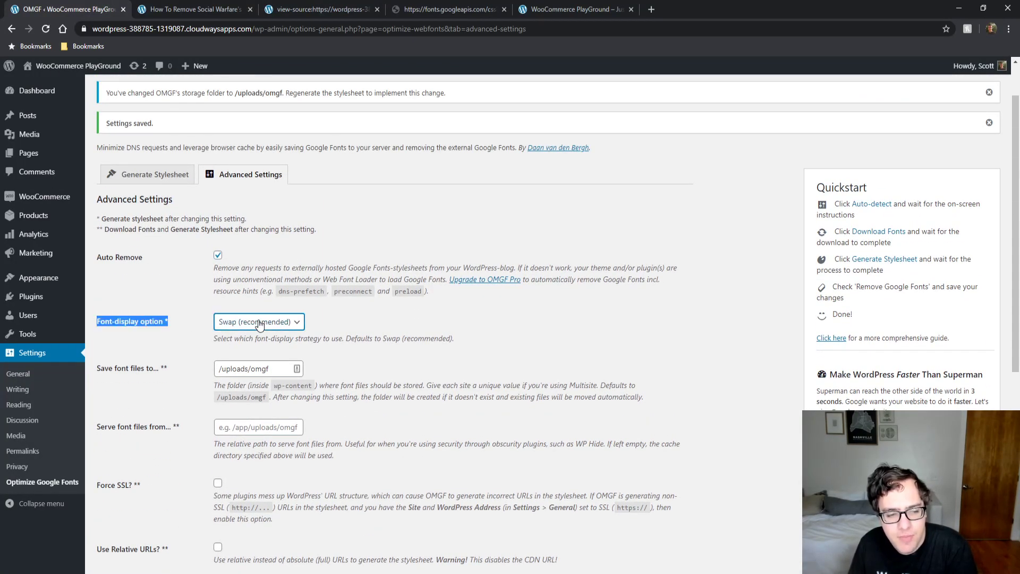
{"action": "left_click", "coordinate": [386, 315]}
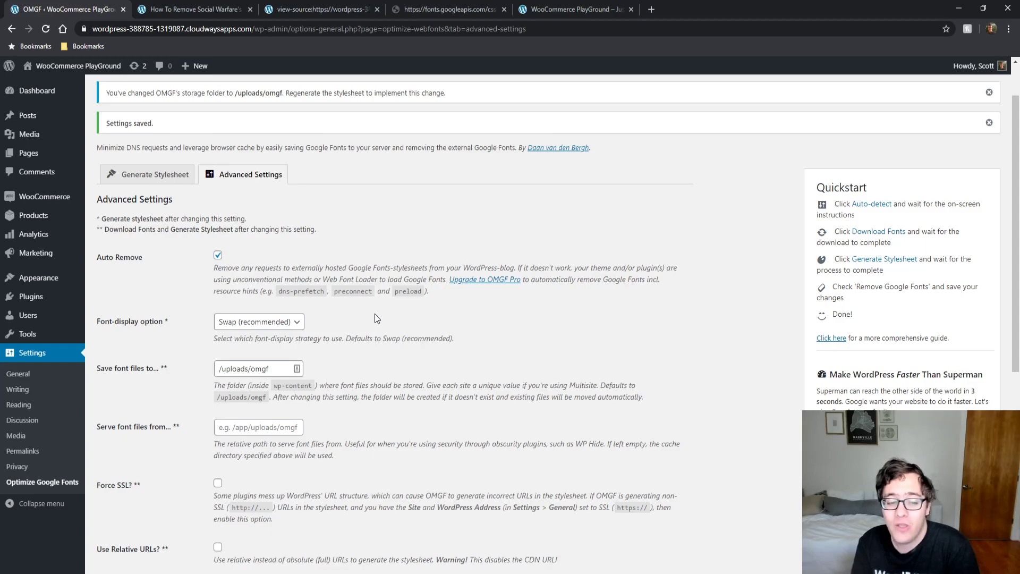
{"action": "scroll", "coordinate": [361, 307], "scroll_direction": "down", "scroll_amount": 1}
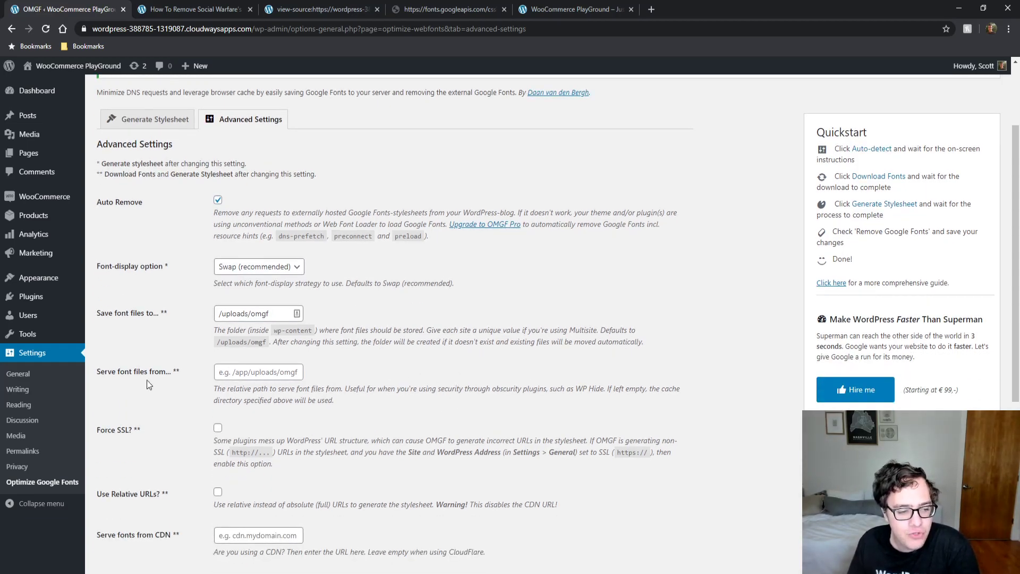
{"action": "left_click_drag", "start_coordinate": [124, 376], "coordinate": [143, 375]}
{"action": "left_click_drag", "start_coordinate": [114, 315], "coordinate": [151, 314]}
{"action": "left_click", "coordinate": [151, 314]}
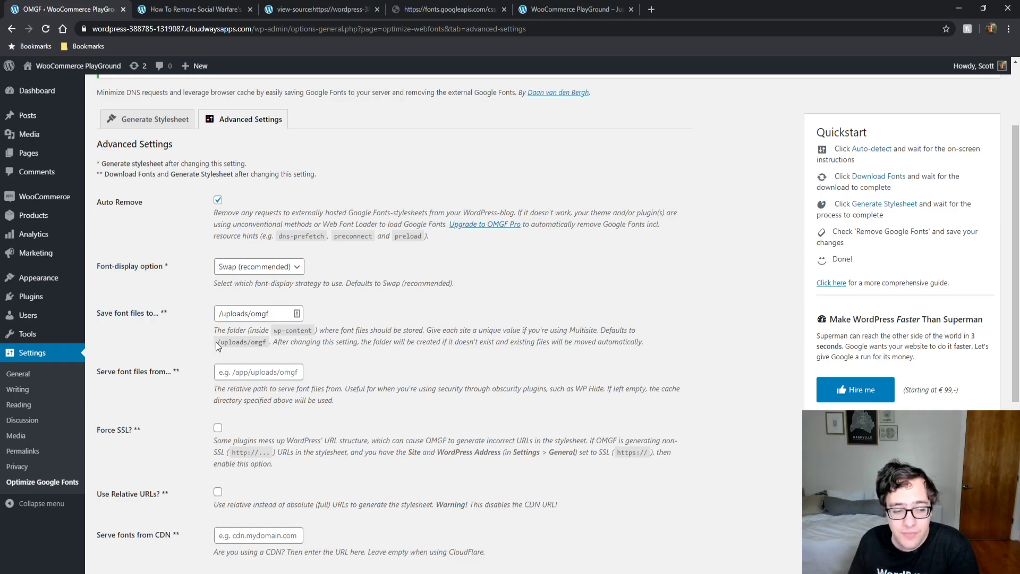
{"action": "scroll", "coordinate": [220, 377], "scroll_direction": "down", "scroll_amount": 2}
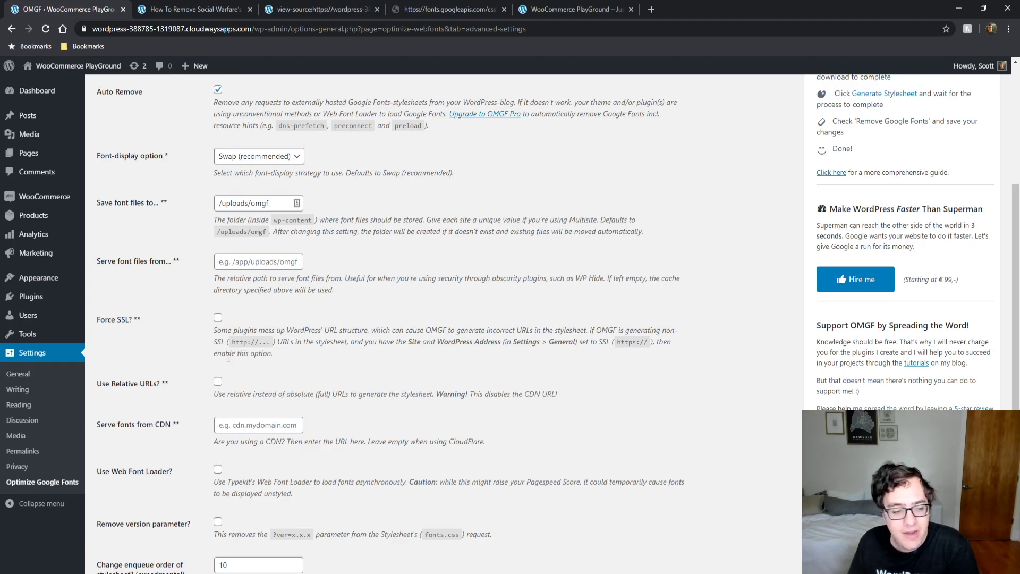
{"action": "left_click", "coordinate": [44, 378], "text": "ctrl"}
{"action": "left_click", "coordinate": [189, 9]}
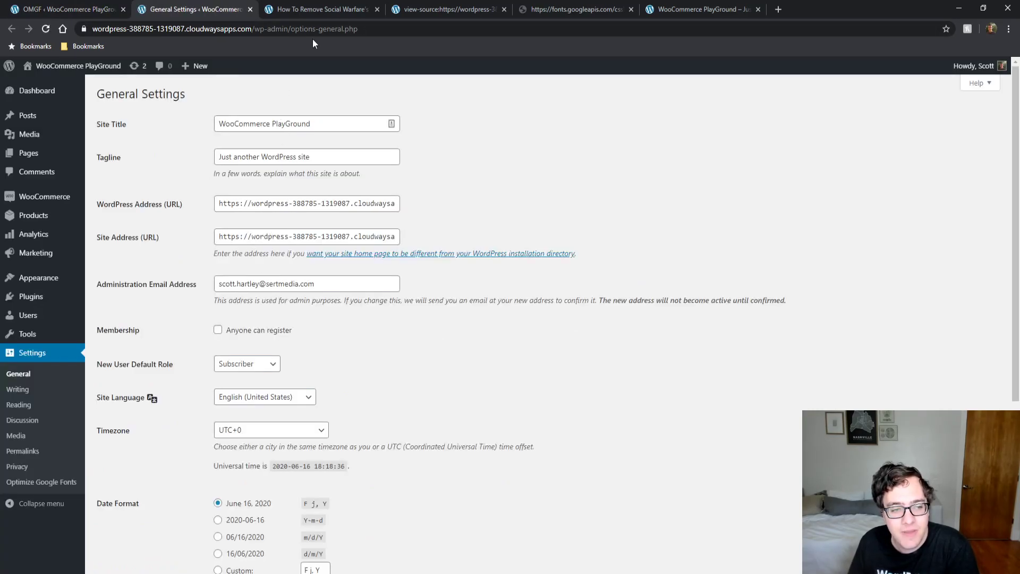
{"action": "left_click", "coordinate": [249, 9]}
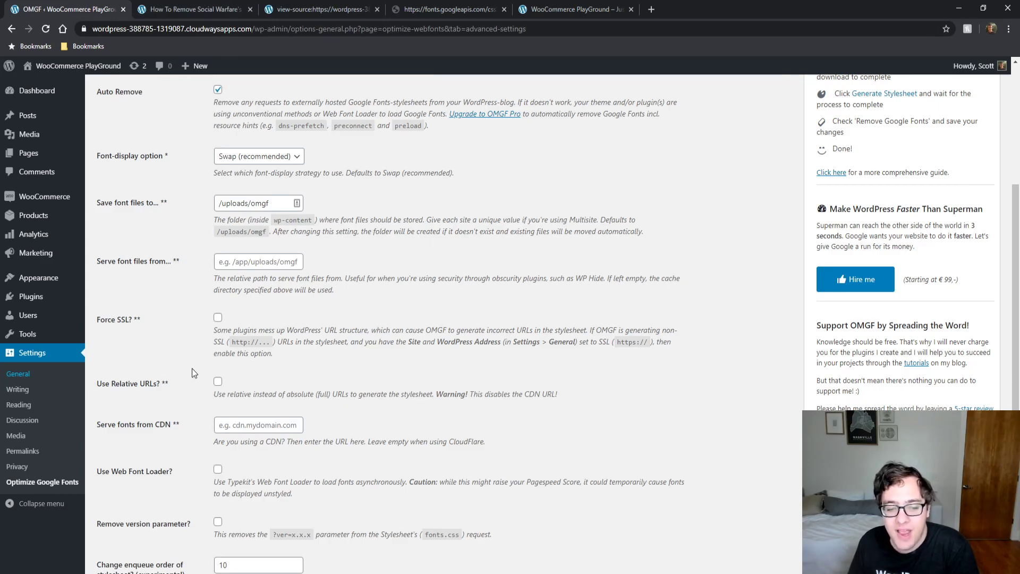
{"action": "scroll", "coordinate": [176, 383], "scroll_direction": "down", "scroll_amount": 3}
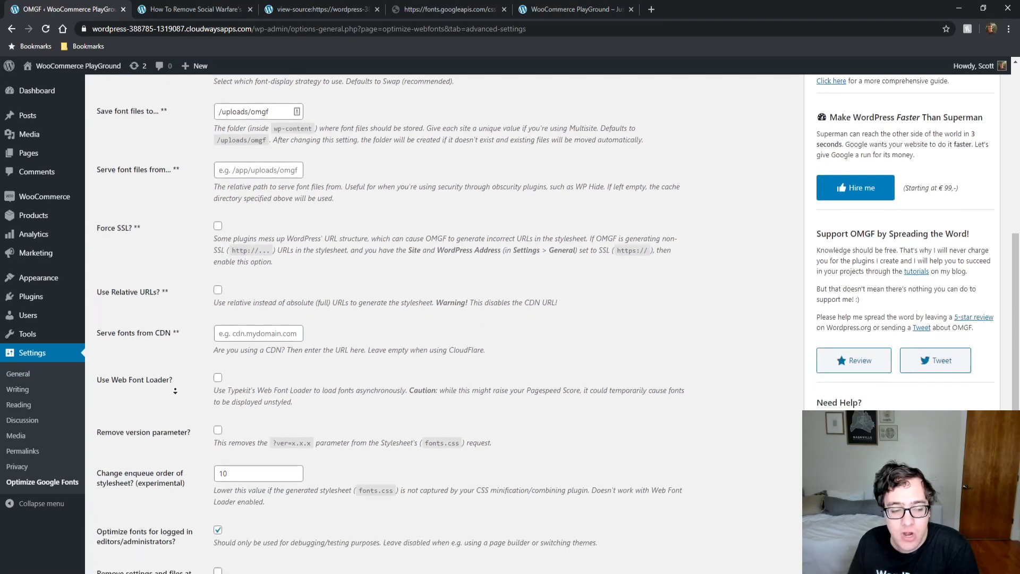
{"action": "scroll", "coordinate": [175, 390], "scroll_direction": "down", "scroll_amount": 1}
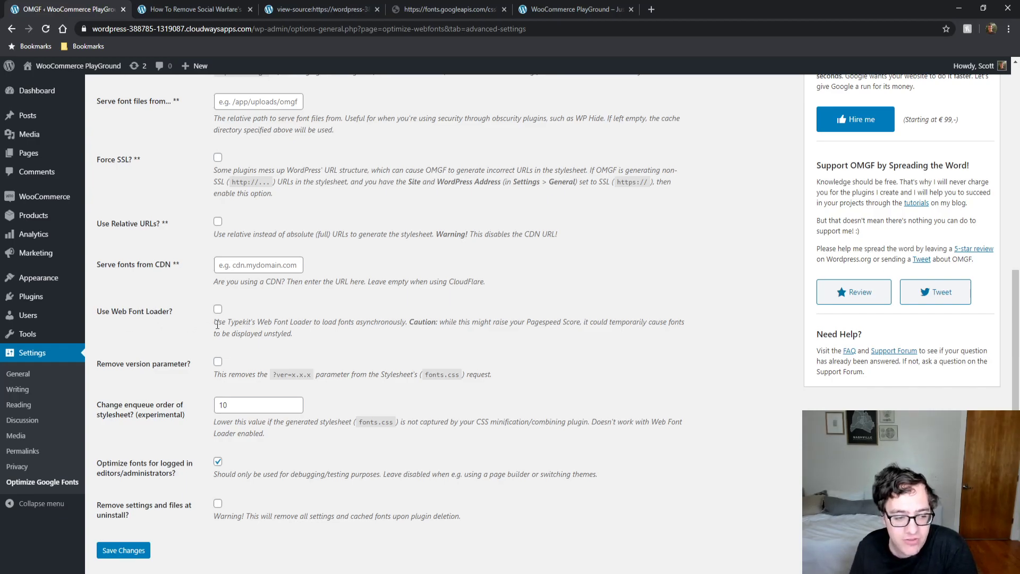
- Tick 'Remove version parameter?' and check the enqueue order field before returning to the source
{"action": "left_click", "coordinate": [217, 362]}
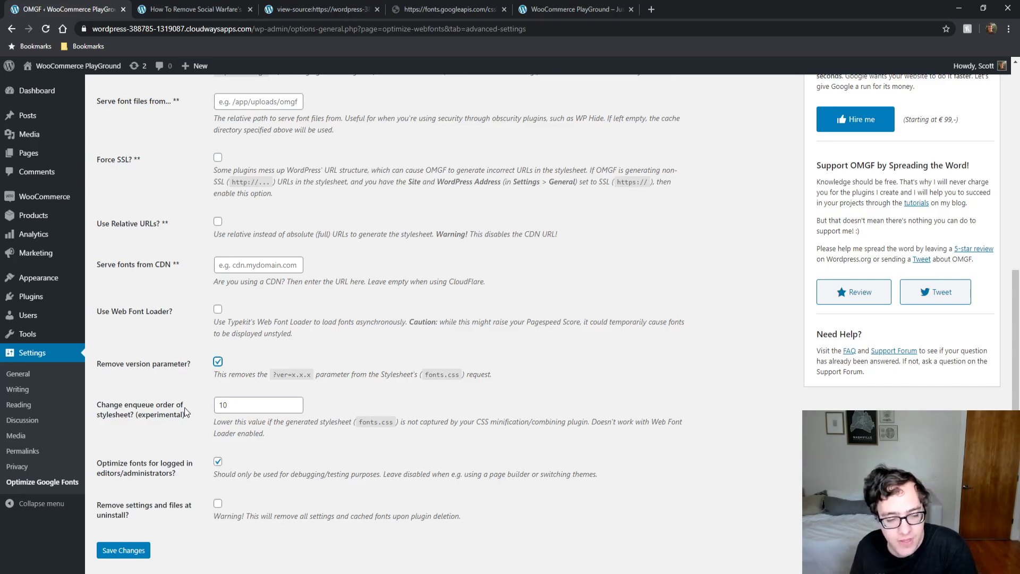
{"action": "left_click_drag", "start_coordinate": [186, 416], "coordinate": [116, 401]}
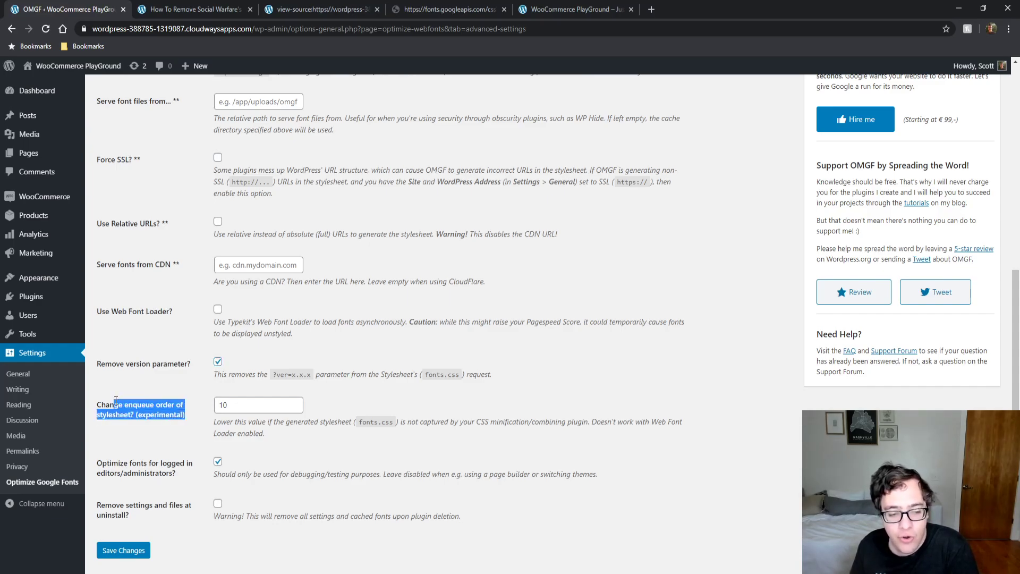
{"action": "left_click", "coordinate": [175, 405]}
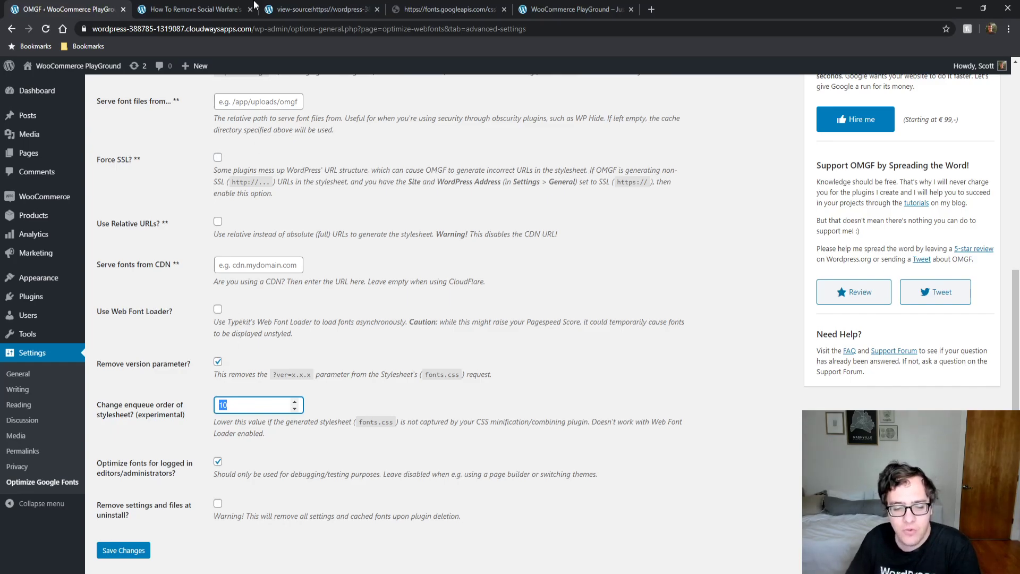
{"action": "left_click", "coordinate": [300, 9]}
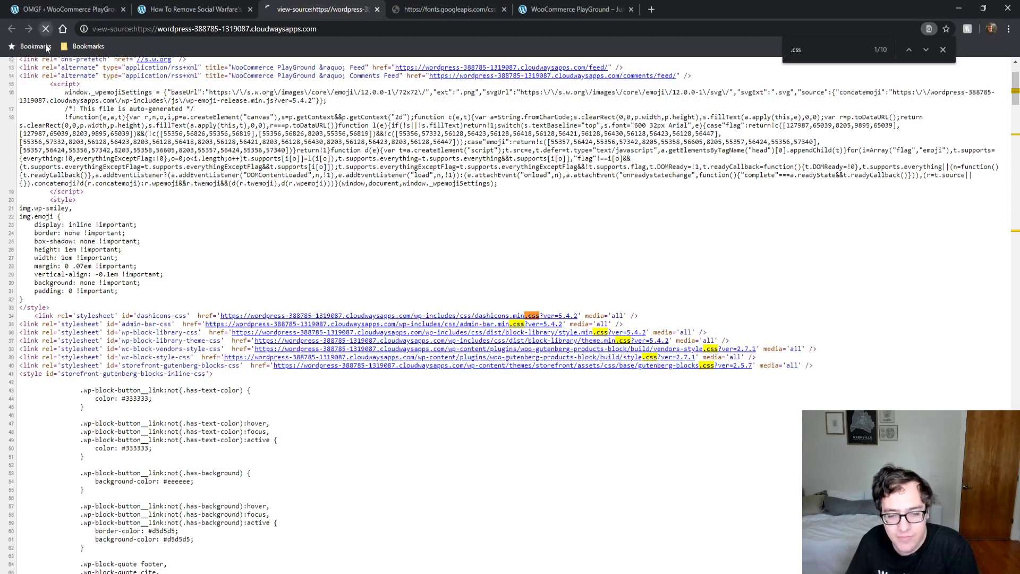
- Close the find bar and save the OMGF advanced settings
{"action": "key", "text": "Escape"}
{"action": "scroll", "coordinate": [230, 322], "scroll_direction": "up", "scroll_amount": 2}
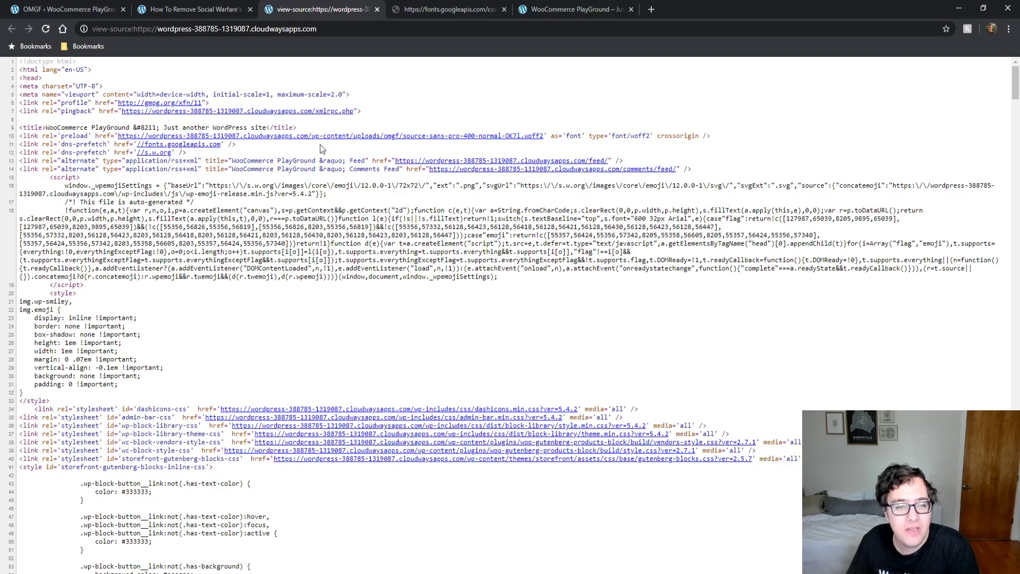
{"action": "left_click", "coordinate": [95, 9]}
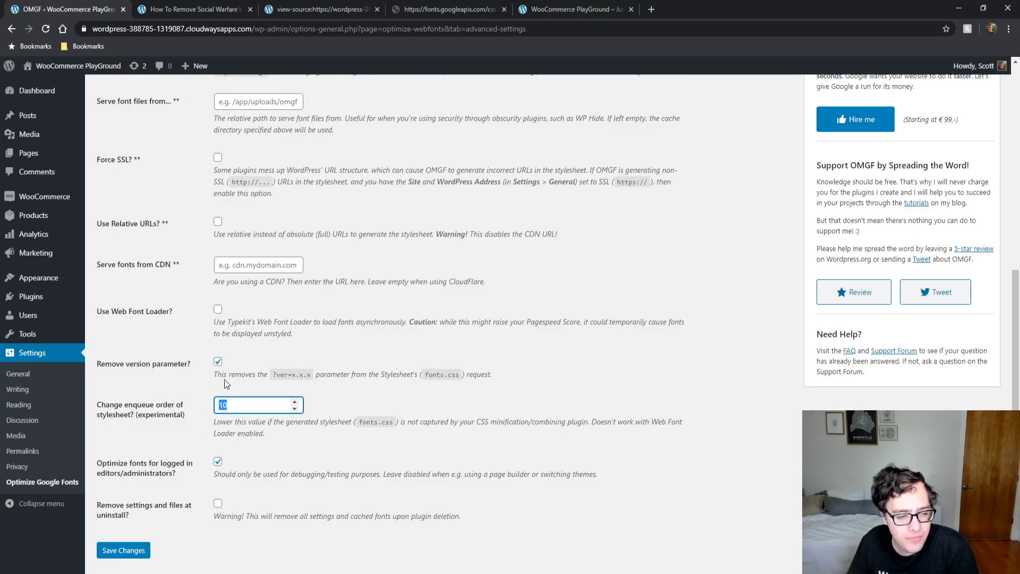
{"action": "left_click", "coordinate": [244, 406]}
{"action": "left_click", "coordinate": [123, 551]}
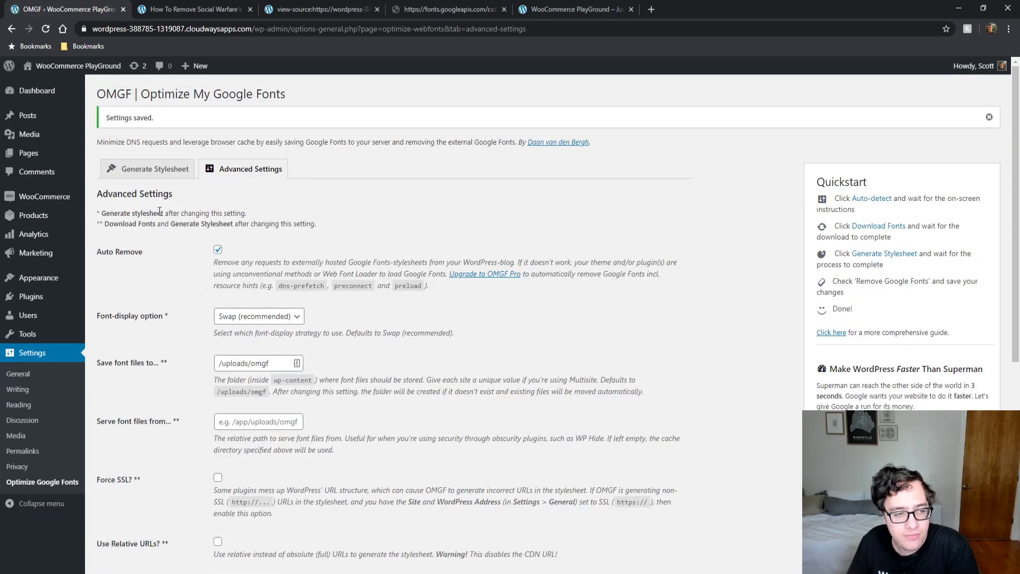
- Look over the Generate Stylesheet section, then switch to the front-end post
{"action": "left_click", "coordinate": [171, 169]}
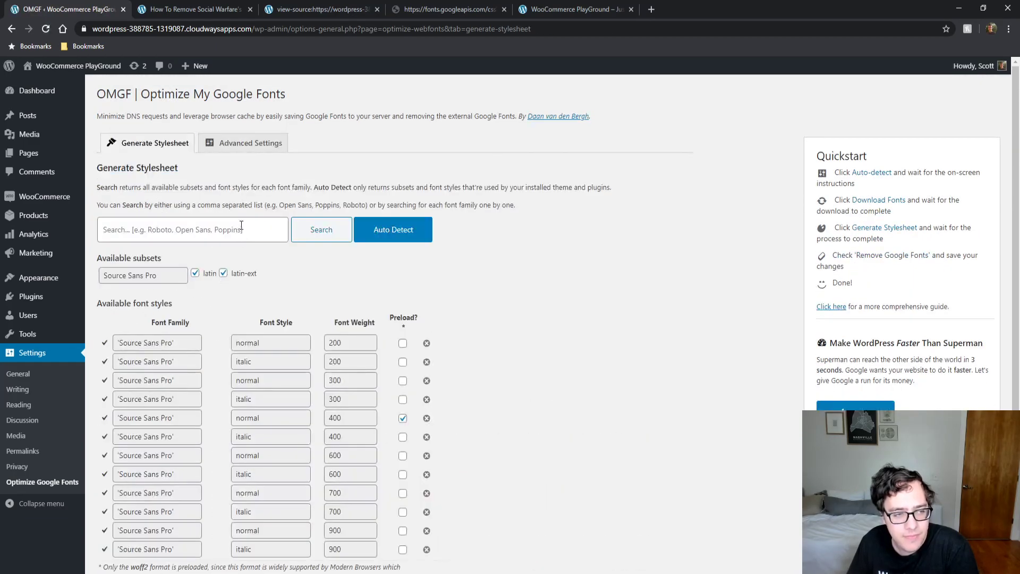
{"action": "scroll", "coordinate": [245, 319], "scroll_direction": "down", "scroll_amount": 1}
{"action": "scroll", "coordinate": [244, 319], "scroll_direction": "down", "scroll_amount": 3}
{"action": "scroll", "coordinate": [244, 318], "scroll_direction": "up", "scroll_amount": 3}
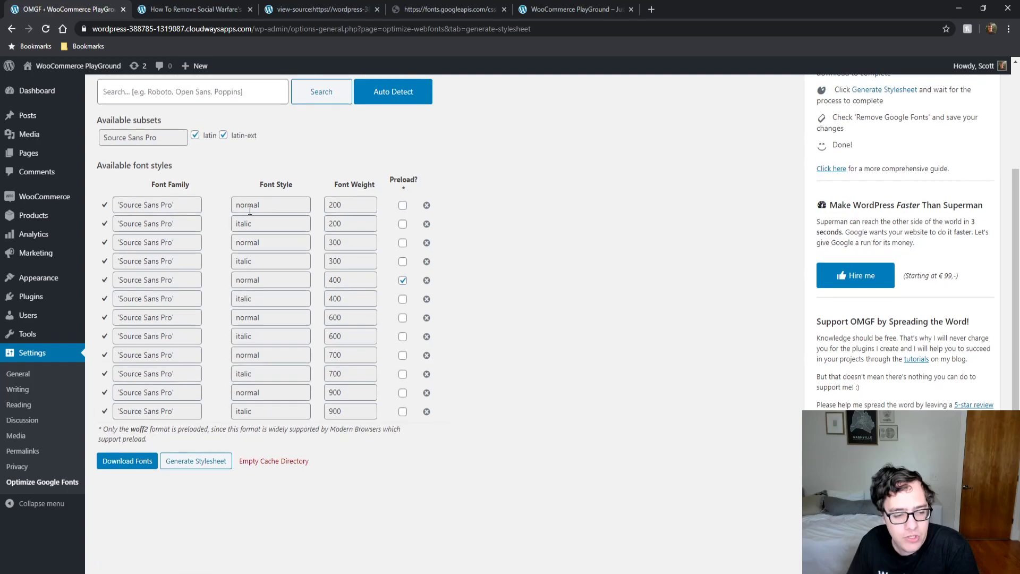
{"action": "left_click", "coordinate": [208, 5]}
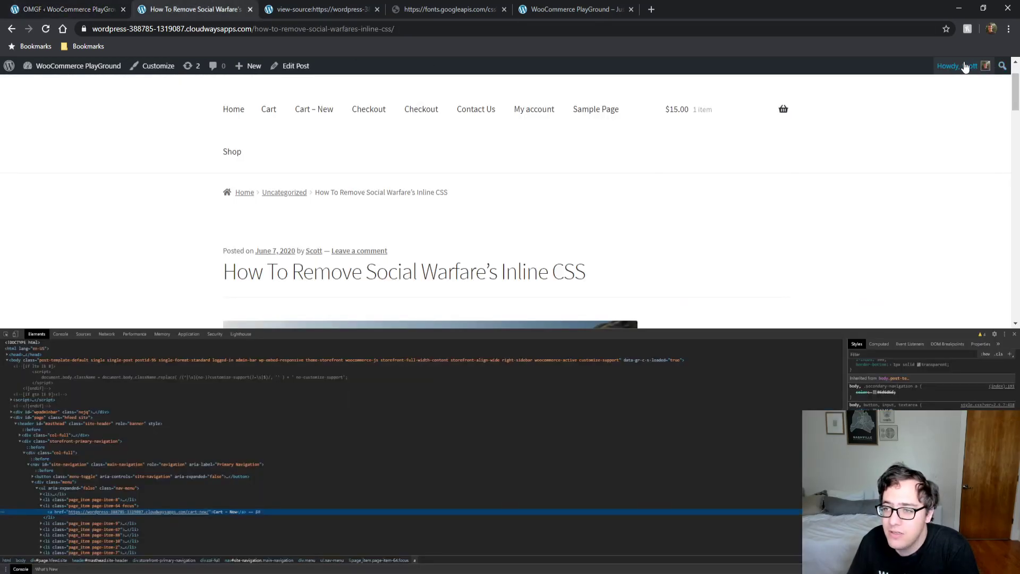
- Log out of WordPress, return to the site's front page, and close the developer tools
{"action": "mouse_move", "coordinate": [961, 66]}
{"action": "left_click", "coordinate": [956, 134]}
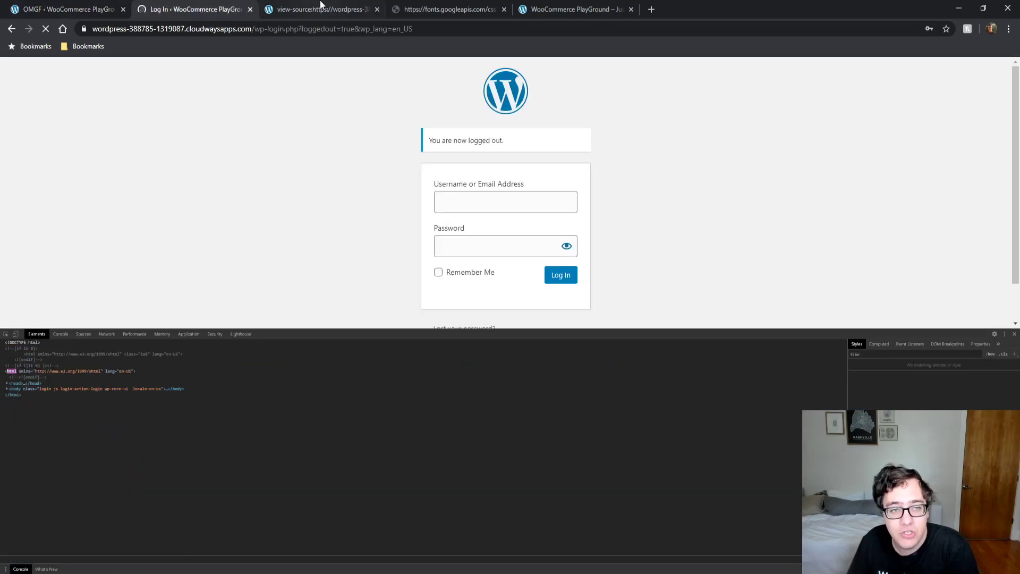
{"action": "scroll", "coordinate": [489, 281], "scroll_direction": "down", "scroll_amount": 1}
{"action": "left_click", "coordinate": [462, 304]}
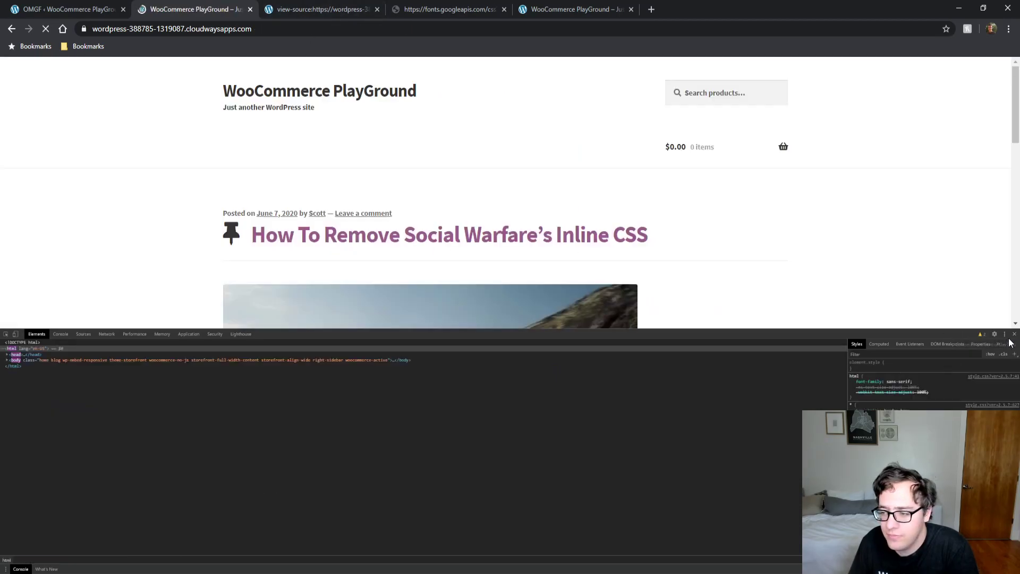
{"action": "left_click", "coordinate": [1014, 333]}
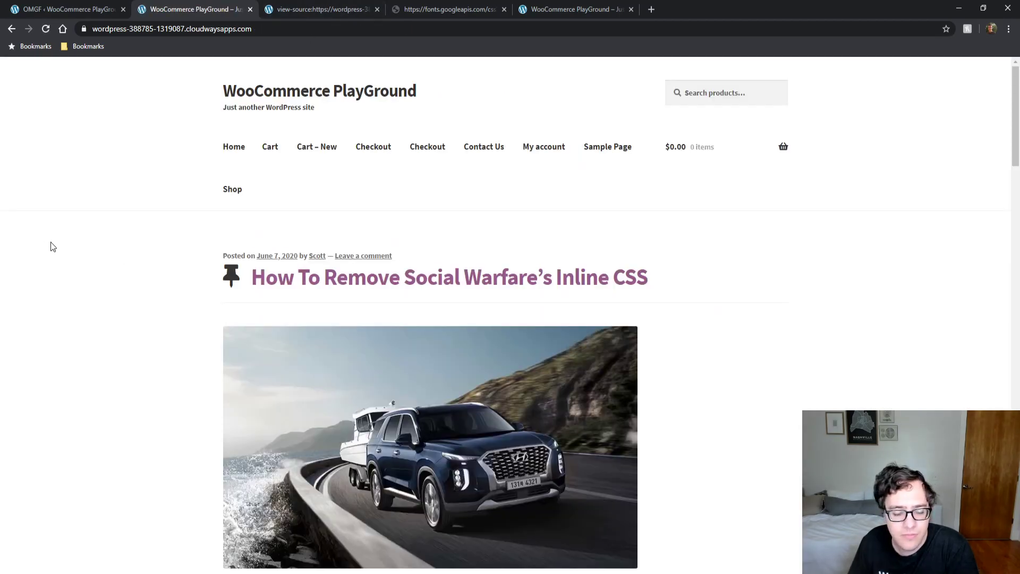
- View the front page source, highlight the woff2 preload line, and search for 'css'
{"action": "key", "text": "ctrl+u"}
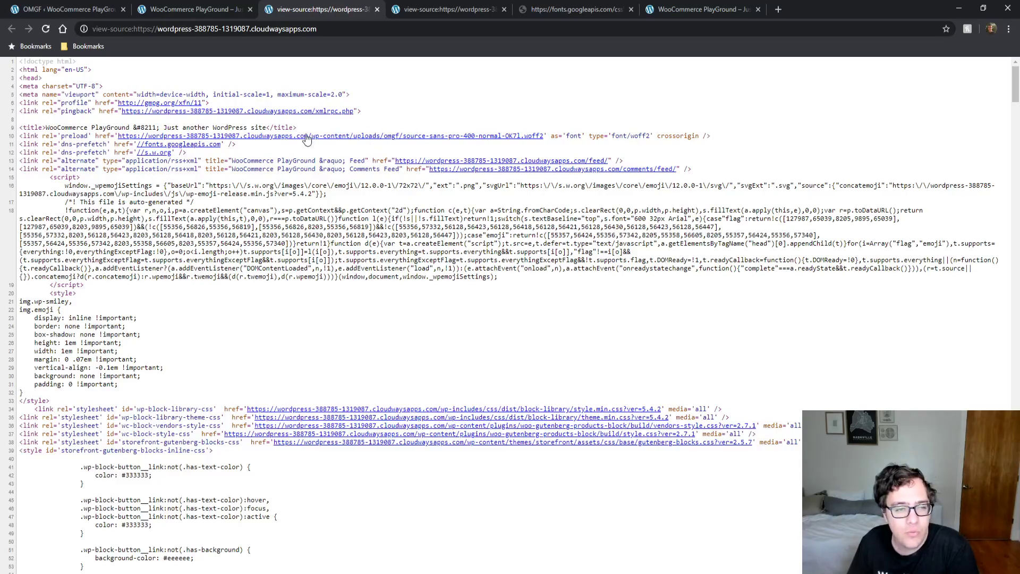
{"action": "left_click_drag", "start_coordinate": [63, 137], "coordinate": [564, 139]}
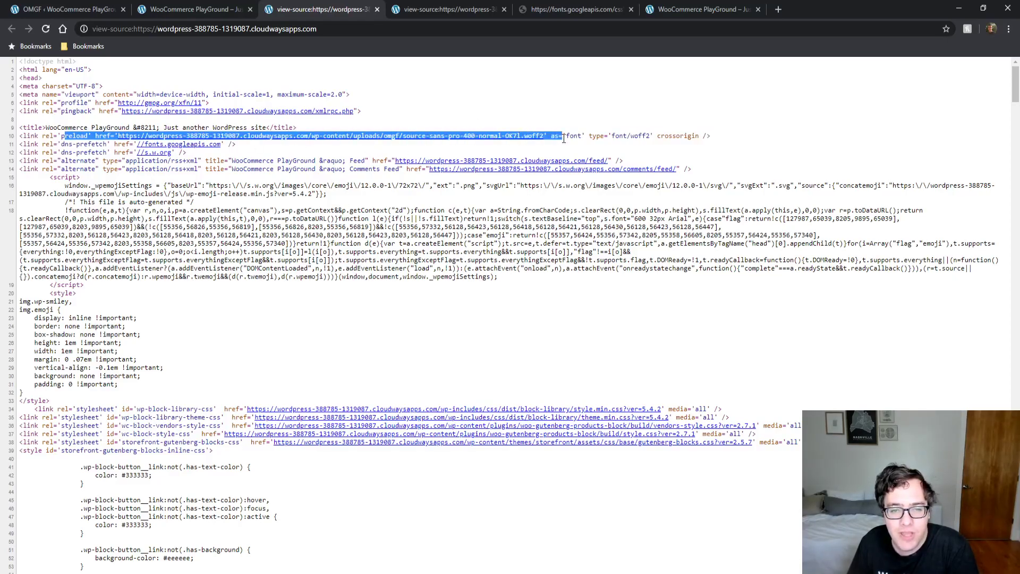
{"action": "middle_click", "coordinate": [420, 224]}
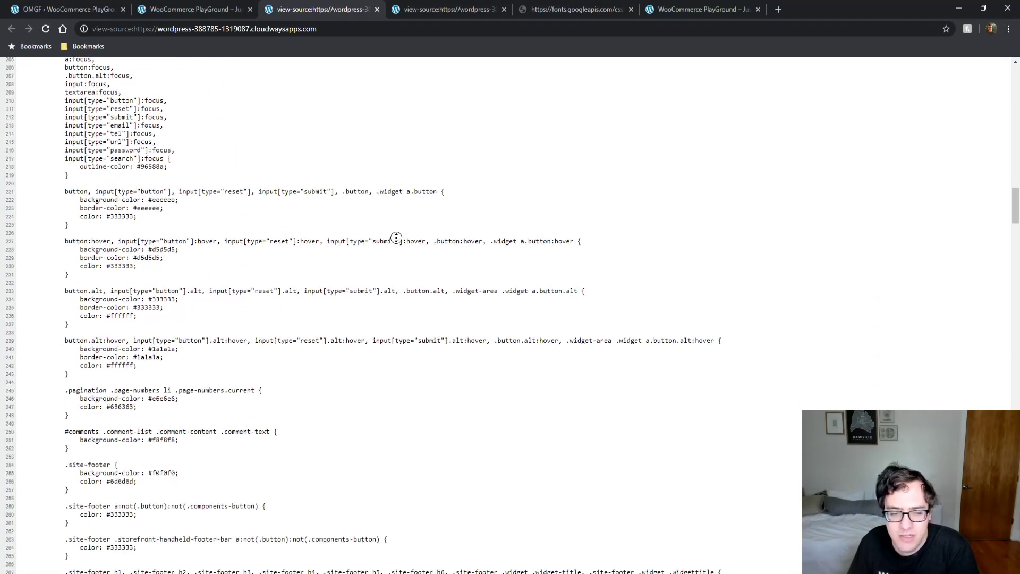
{"action": "left_click", "coordinate": [391, 288]}
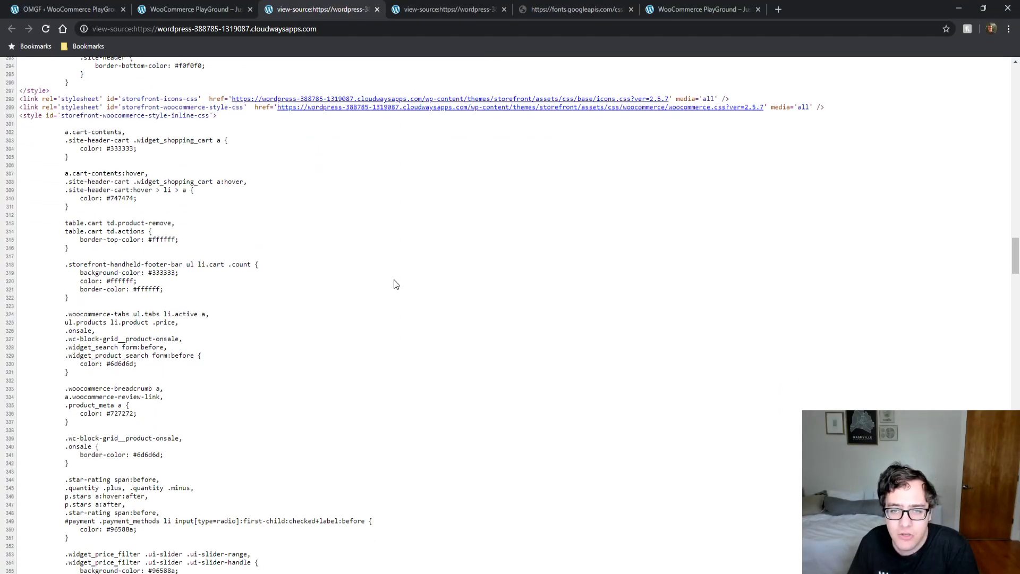
{"action": "key", "text": "ctrl+f"}
{"action": "type", "text": "css"}
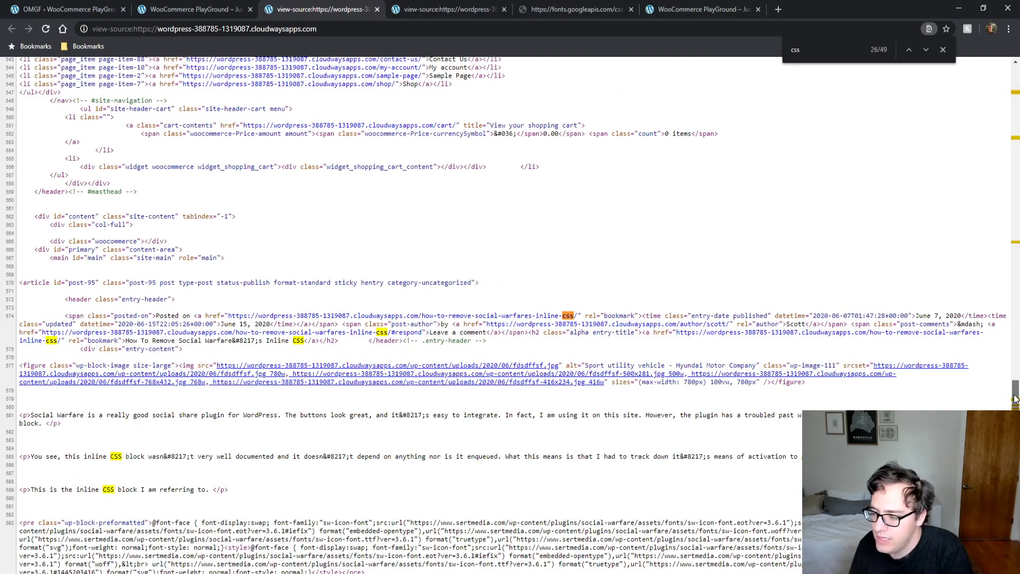
{"action": "left_click_drag", "start_coordinate": [1015, 393], "coordinate": [1017, 49]}
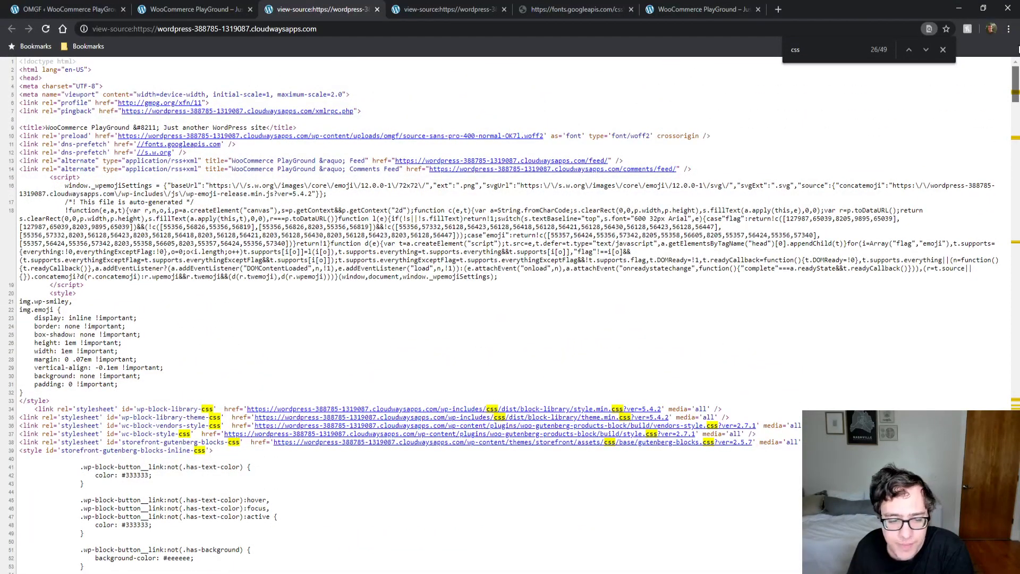
{"action": "middle_click", "coordinate": [99, 244]}
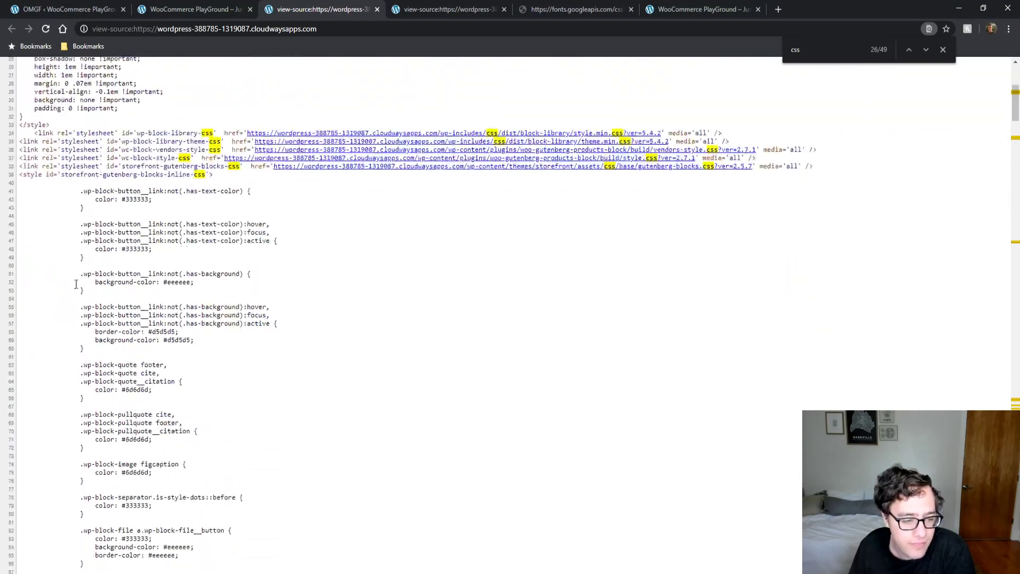
- Search the source for '.woff' and cycle back to the preloaded woff2 line
{"action": "key", "text": "ctrl+f"}
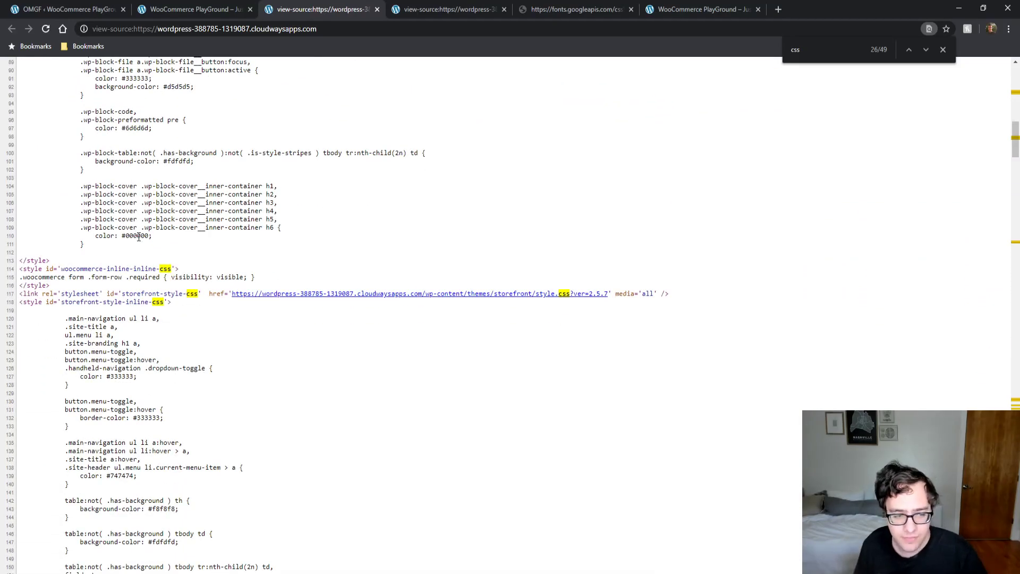
{"action": "type", "text": ".woff"}
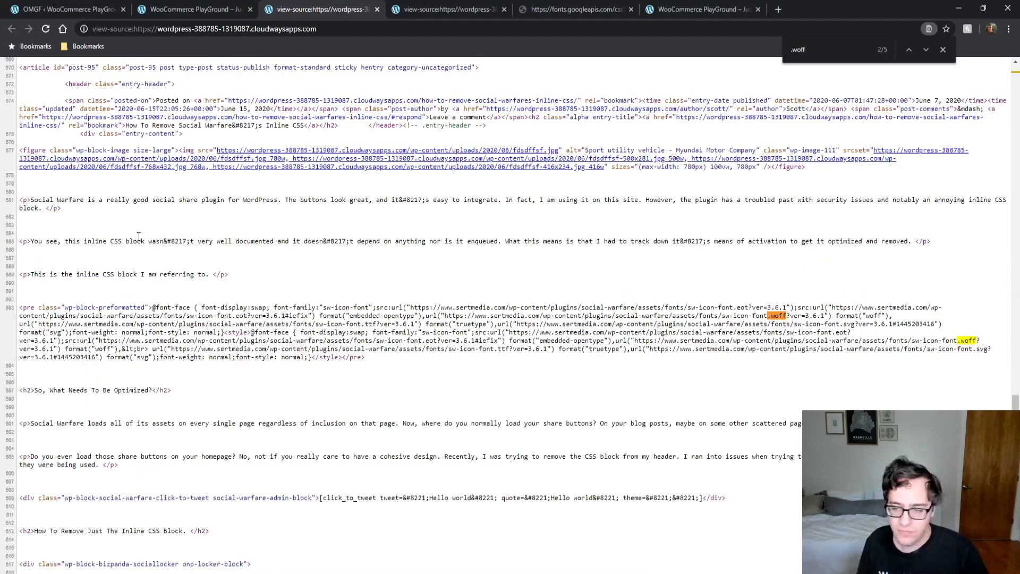
{"action": "key", "text": "Return"}
{"action": "key", "text": "Return"}
{"action": "key", "text": "Return"}
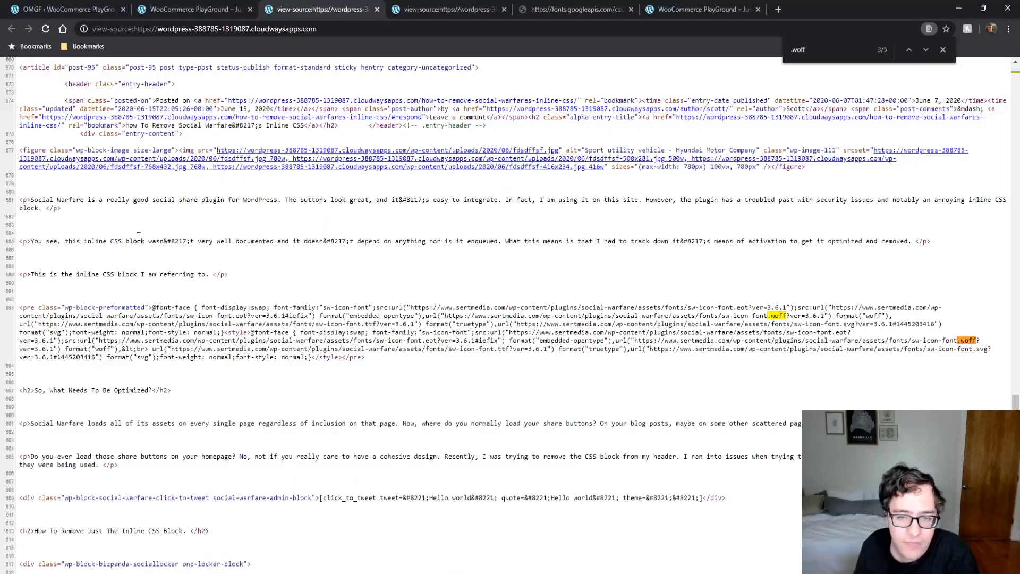
{"action": "key", "text": "Return"}
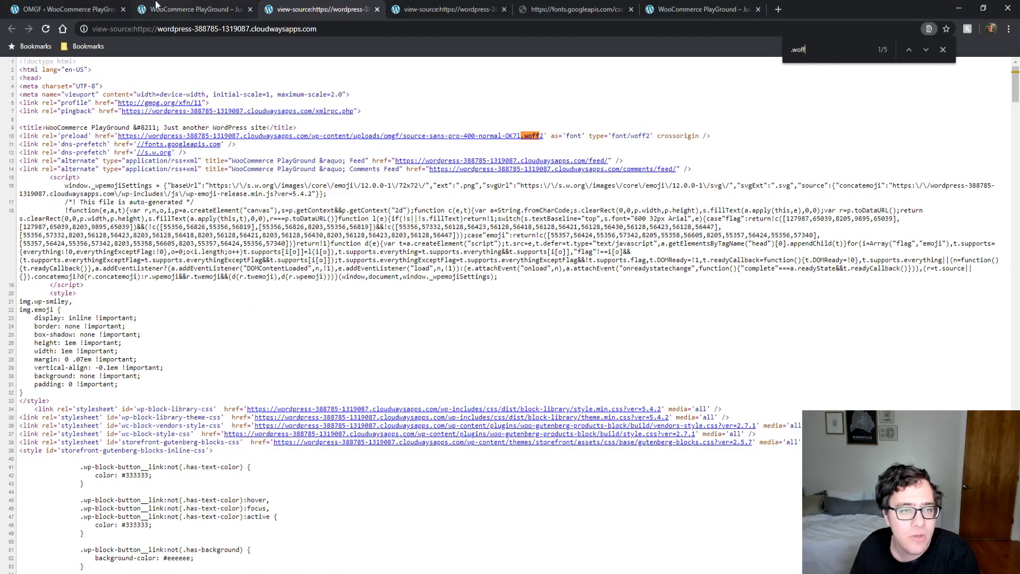
{"action": "left_click", "coordinate": [69, 9]}
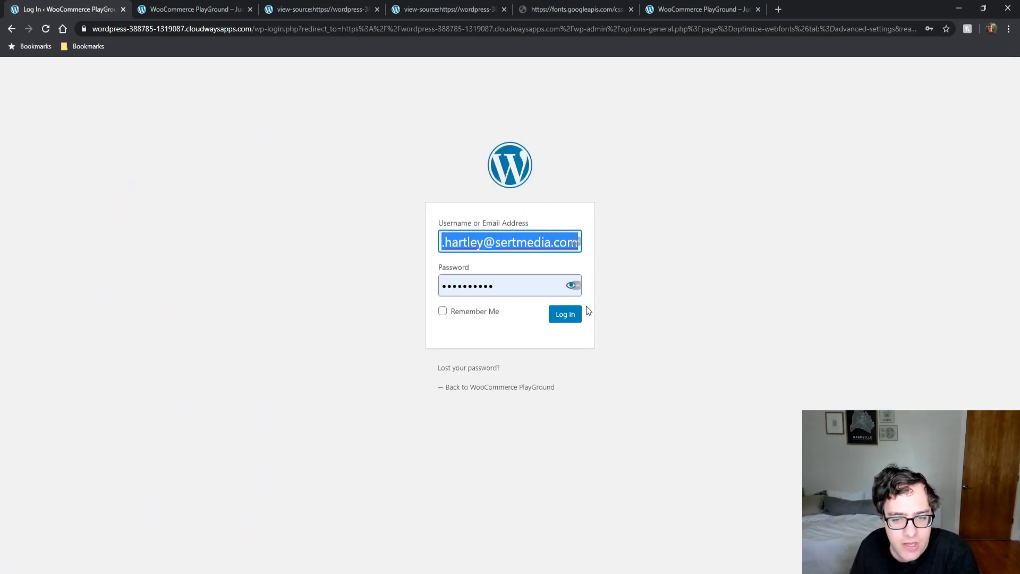
- Log back in to WordPress and return to the OMGF advanced settings
{"action": "left_click", "coordinate": [568, 314]}
{"action": "key", "text": "ctrl+Tab"}
{"action": "key", "text": "ctrl+Tab"}
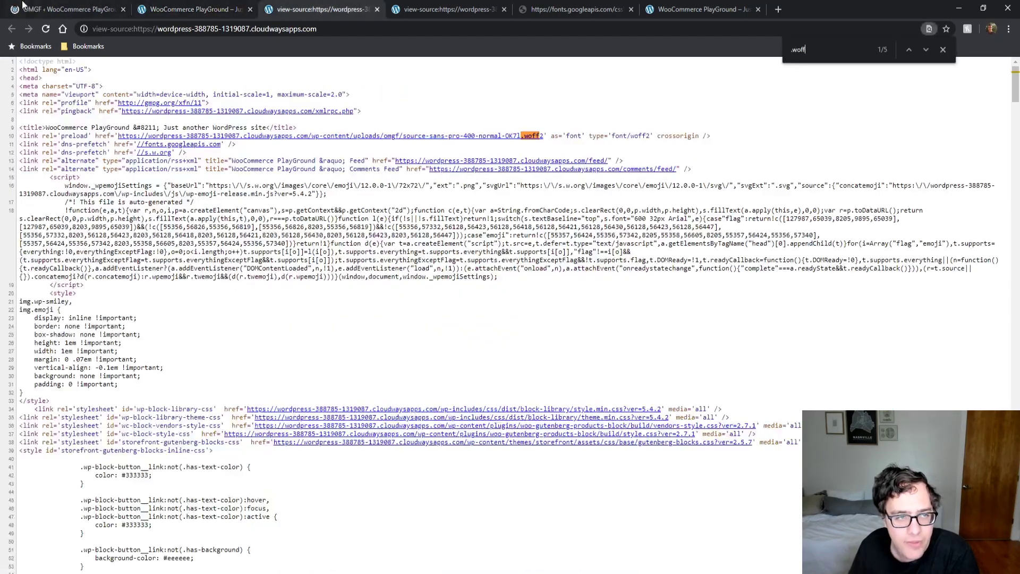
{"action": "left_click", "coordinate": [22, 5]}
{"action": "scroll", "coordinate": [156, 249], "scroll_direction": "down", "scroll_amount": 1}
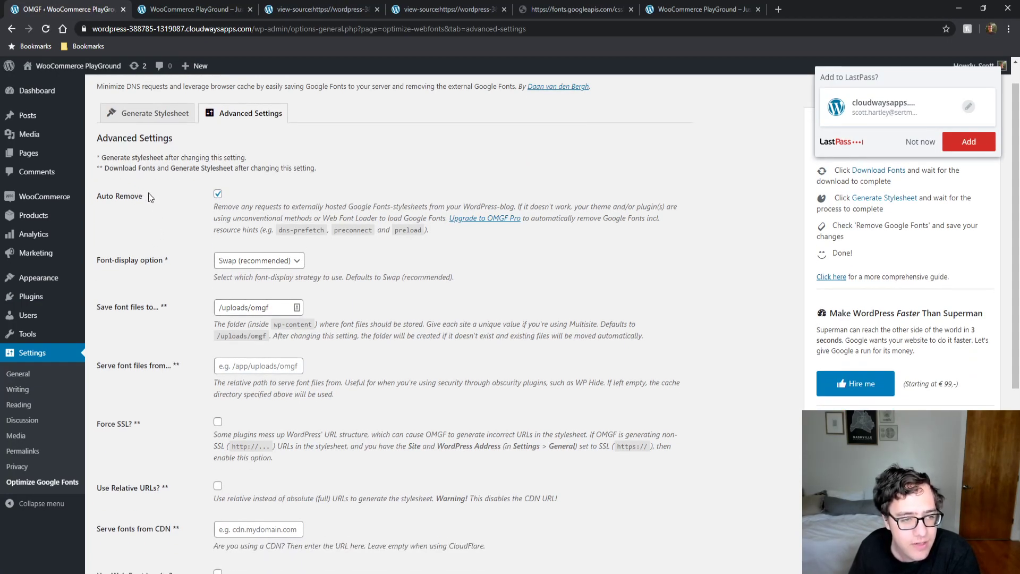
{"action": "scroll", "coordinate": [149, 197], "scroll_direction": "down", "scroll_amount": 5}
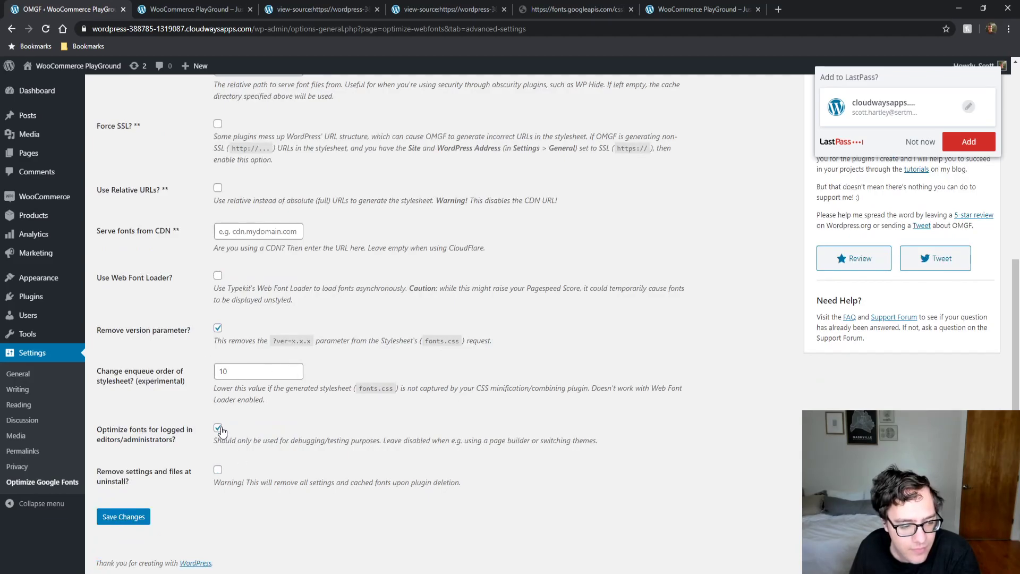
{"action": "scroll", "coordinate": [181, 396], "scroll_direction": "up", "scroll_amount": 5}
- Regenerate the Source Sans Pro stylesheet from the Generate Stylesheet section
{"action": "left_click", "coordinate": [150, 148]}
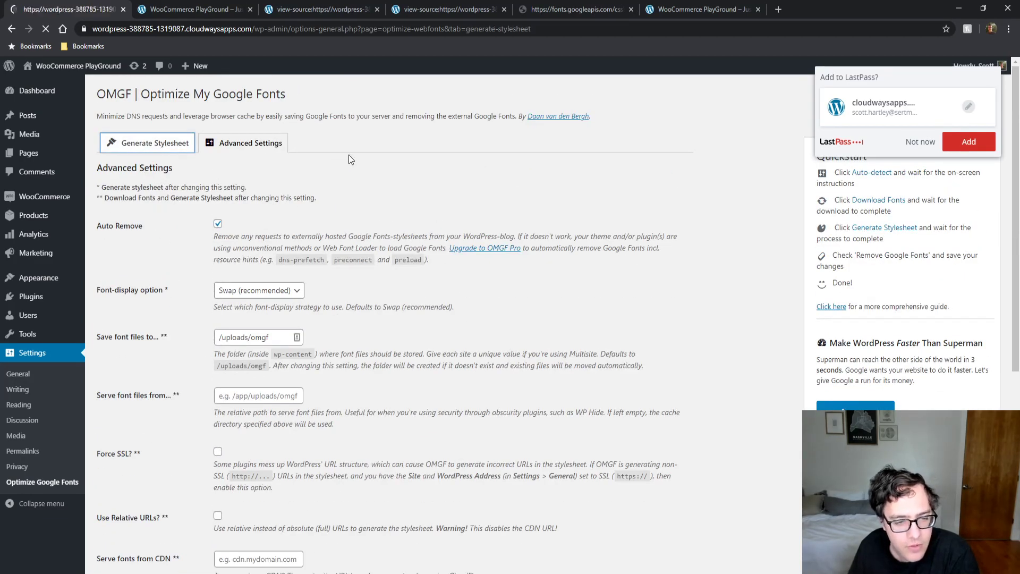
{"action": "scroll", "coordinate": [524, 346], "scroll_direction": "down", "scroll_amount": 3}
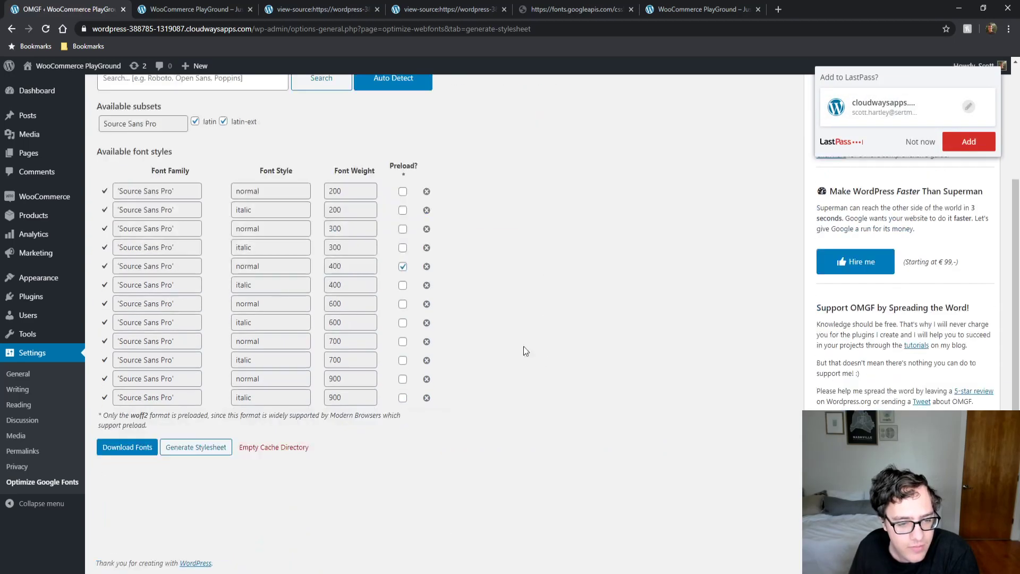
{"action": "left_click", "coordinate": [192, 449]}
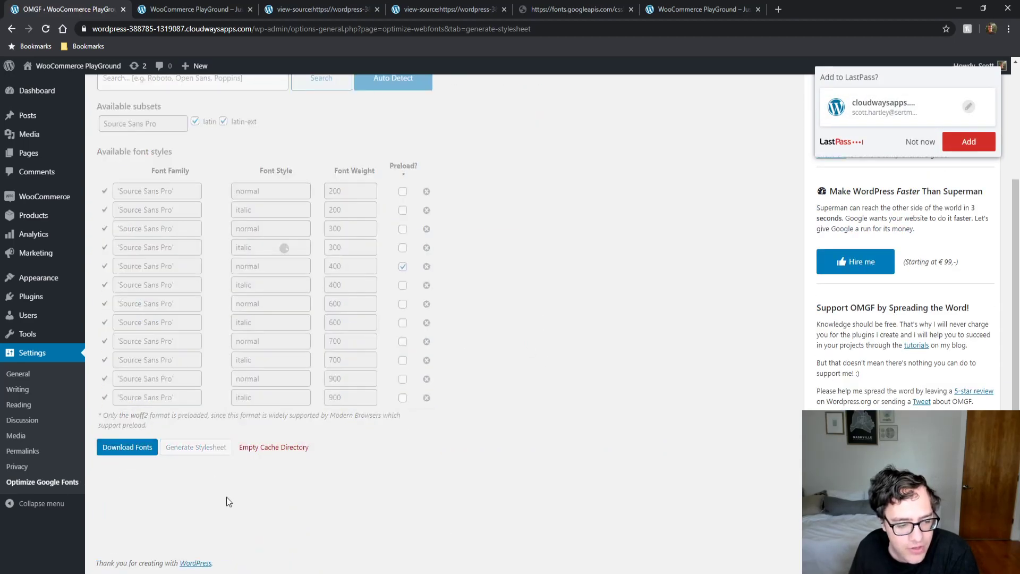
{"action": "left_click", "coordinate": [295, 9]}
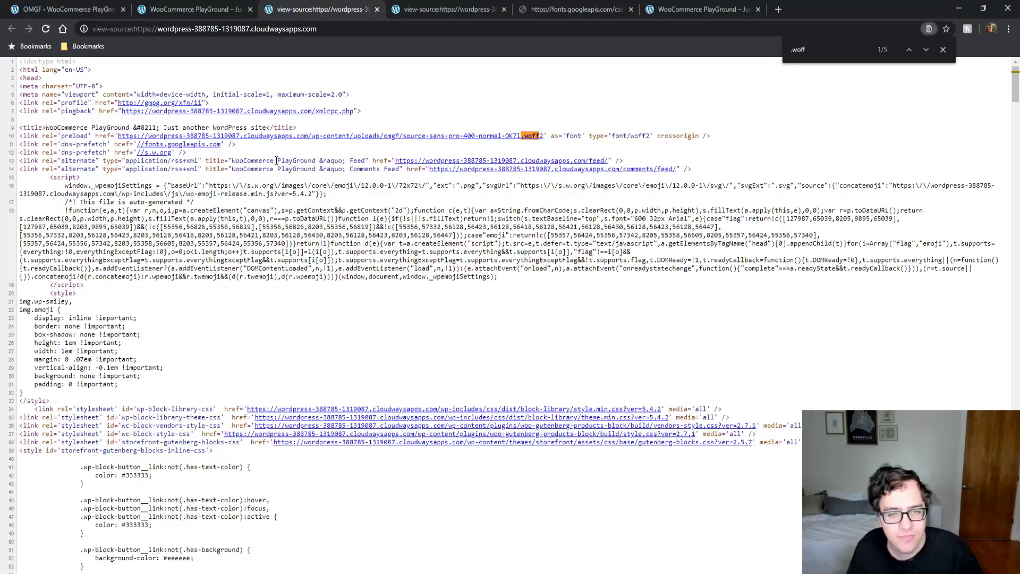
- Reload the page source and search for '.css' to find the omgf-fonts-css stylesheet link
{"action": "key", "text": "F5"}
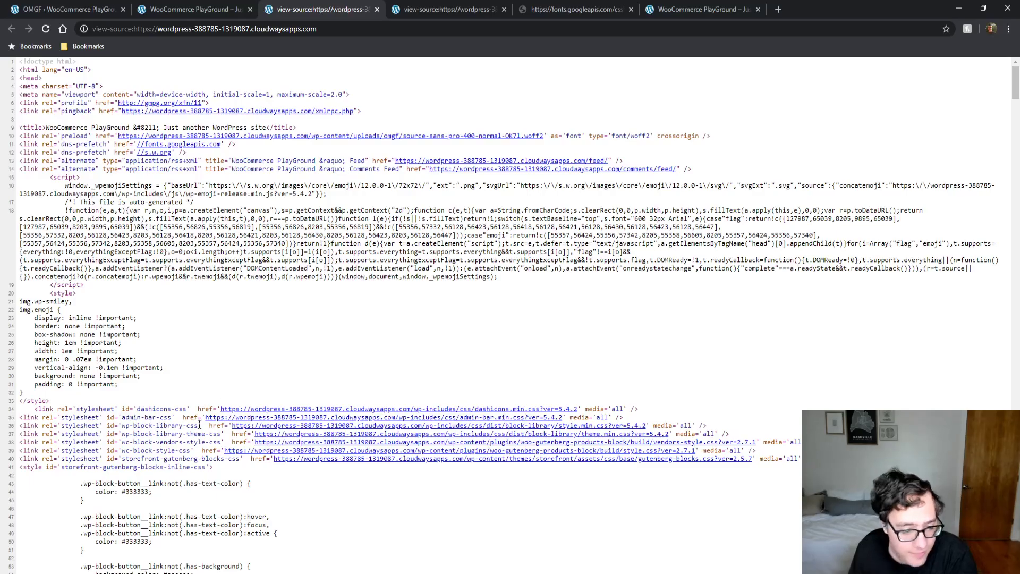
{"action": "triple_click", "coordinate": [165, 450]}
{"action": "triple_click", "coordinate": [165, 450]}
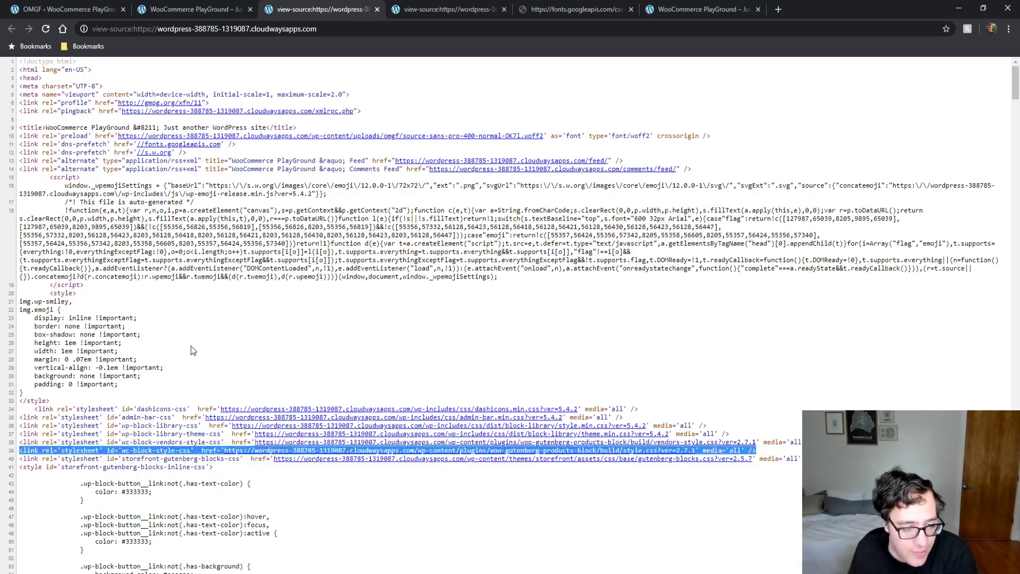
{"action": "left_click", "coordinate": [193, 350]}
{"action": "key", "text": "ctrl+f"}
{"action": "type", "text": ".css"}
{"action": "key", "text": "Return"}
{"action": "key", "text": "Return"}
{"action": "key", "text": "Return"}
{"action": "key", "text": "Return"}
{"action": "key", "text": "Return"}
{"action": "key", "text": "Return"}
{"action": "key", "text": "Return"}
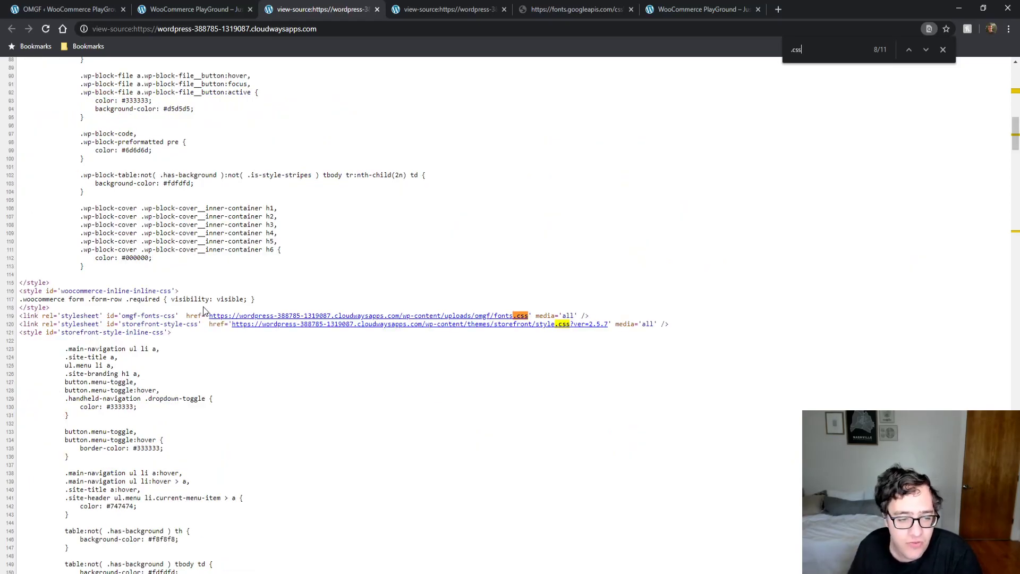
{"action": "triple_click", "coordinate": [170, 316]}
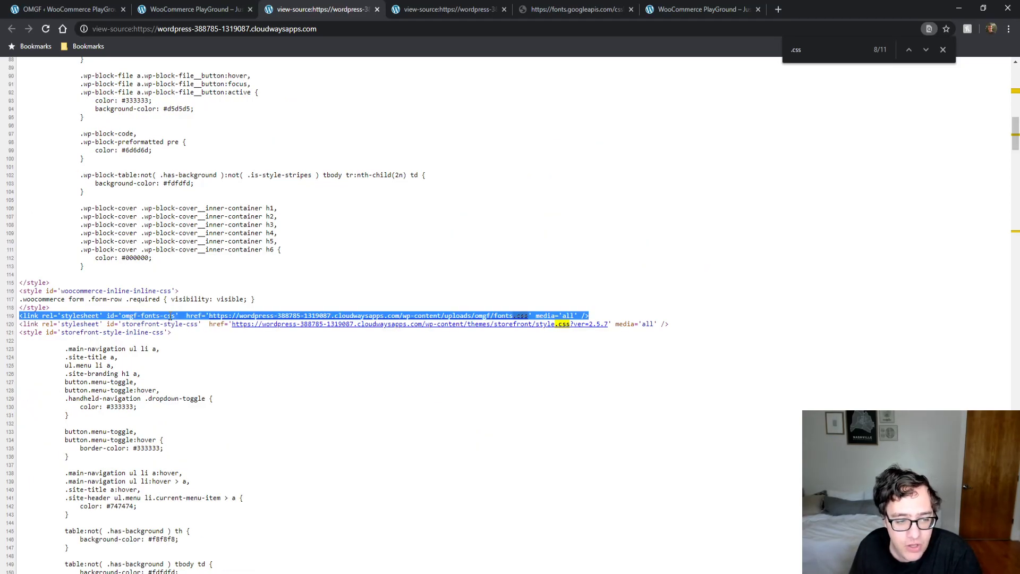
{"action": "left_click", "coordinate": [372, 316]}
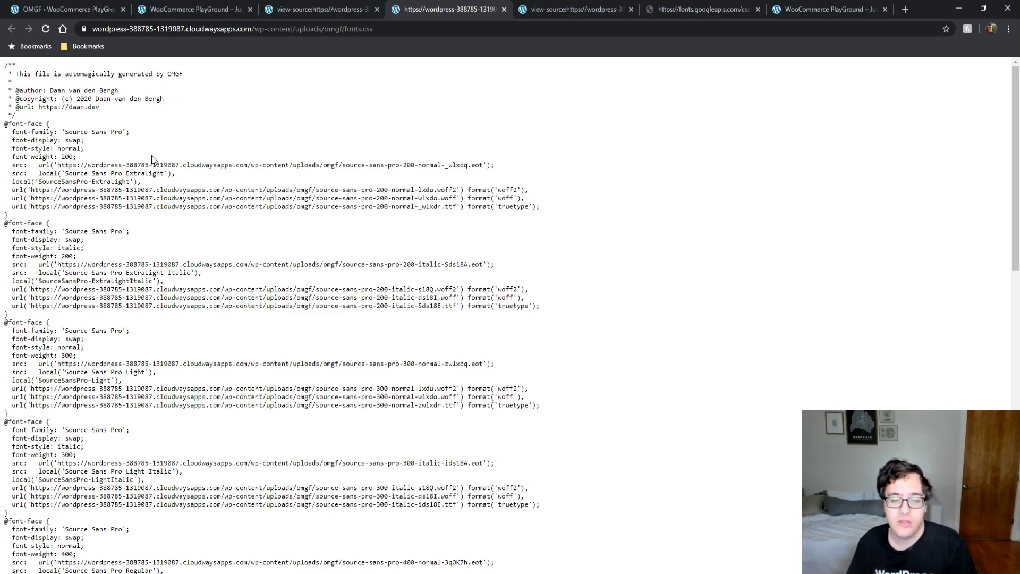
{"action": "scroll", "coordinate": [150, 157], "scroll_direction": "down", "scroll_amount": 14}
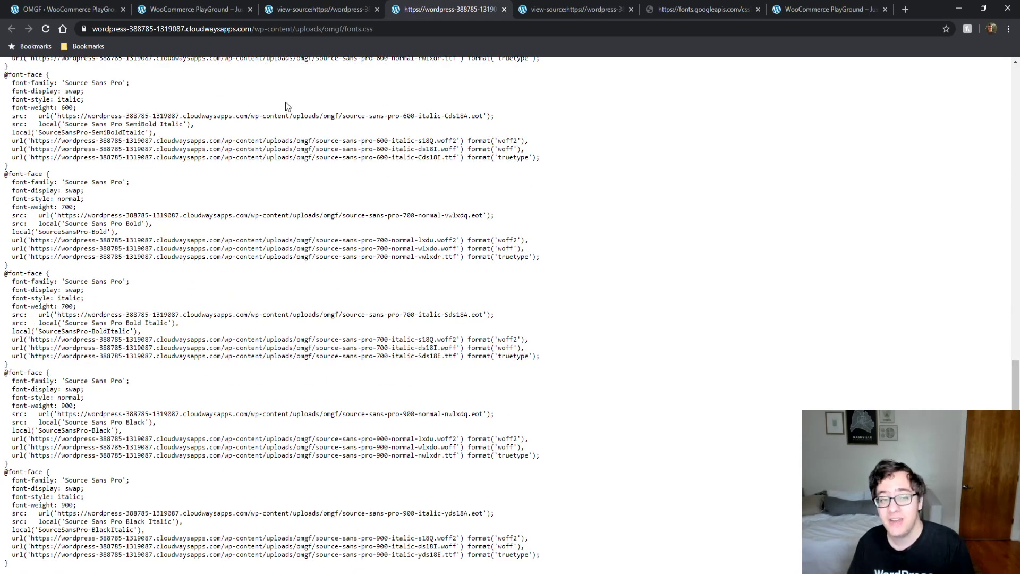
{"action": "left_click", "coordinate": [303, 9]}
{"action": "left_click", "coordinate": [82, 9]}
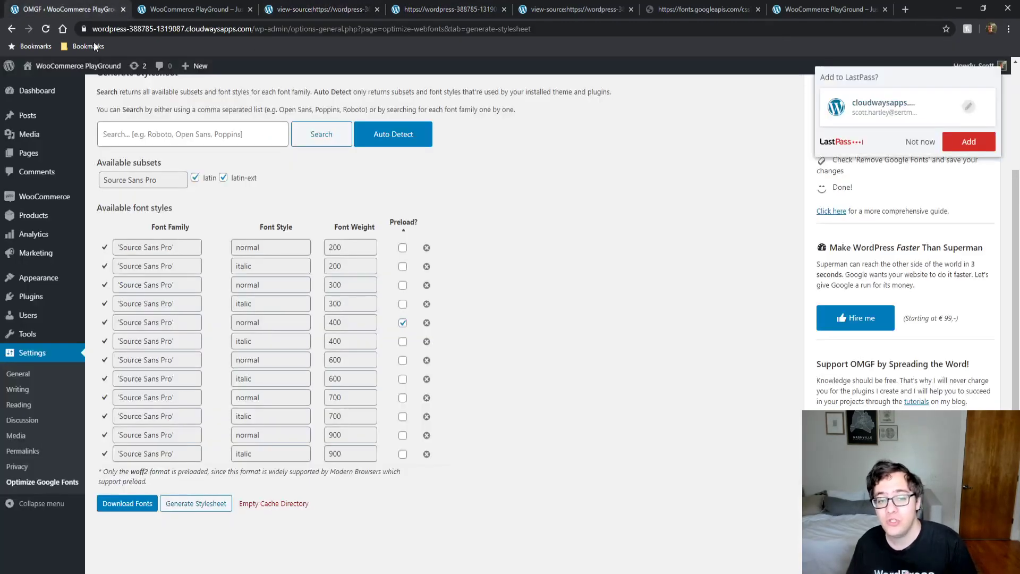
{"action": "scroll", "coordinate": [313, 197], "scroll_direction": "up", "scroll_amount": 3}
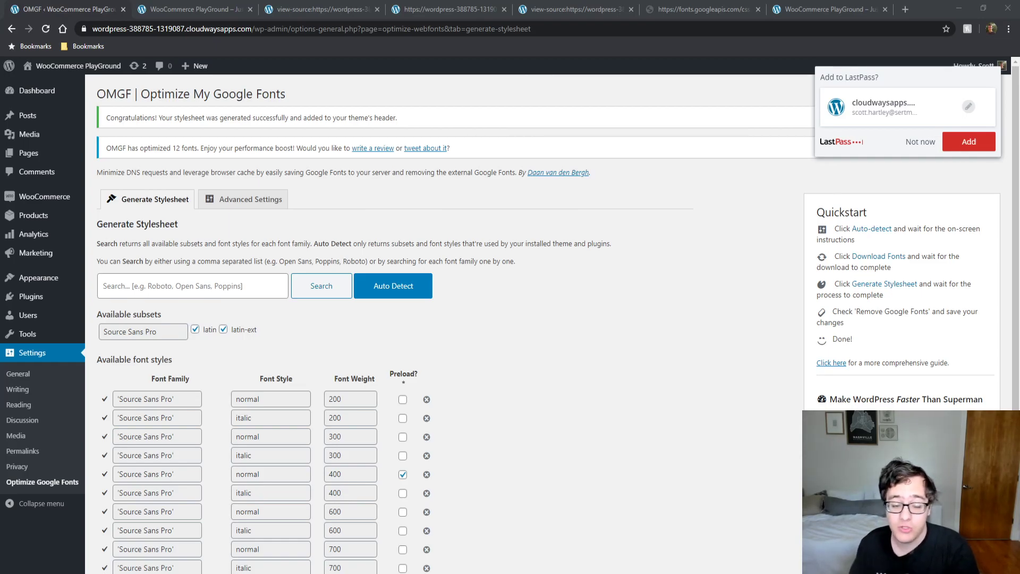
{"action": "left_click", "coordinate": [904, 185]}
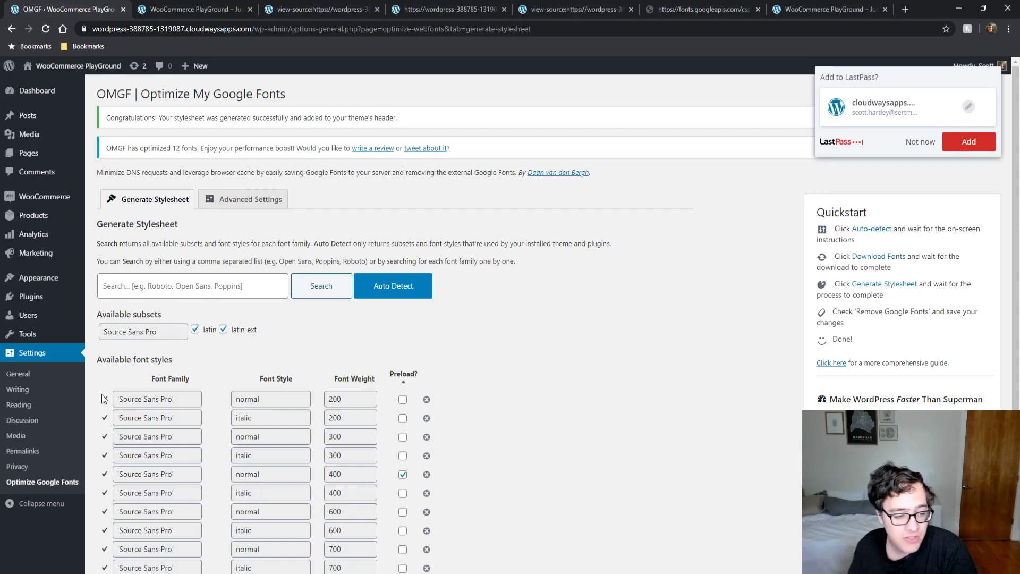
{"action": "scroll", "coordinate": [302, 418], "scroll_direction": "down", "scroll_amount": 3}
{"action": "scroll", "coordinate": [319, 409], "scroll_direction": "down", "scroll_amount": 1}
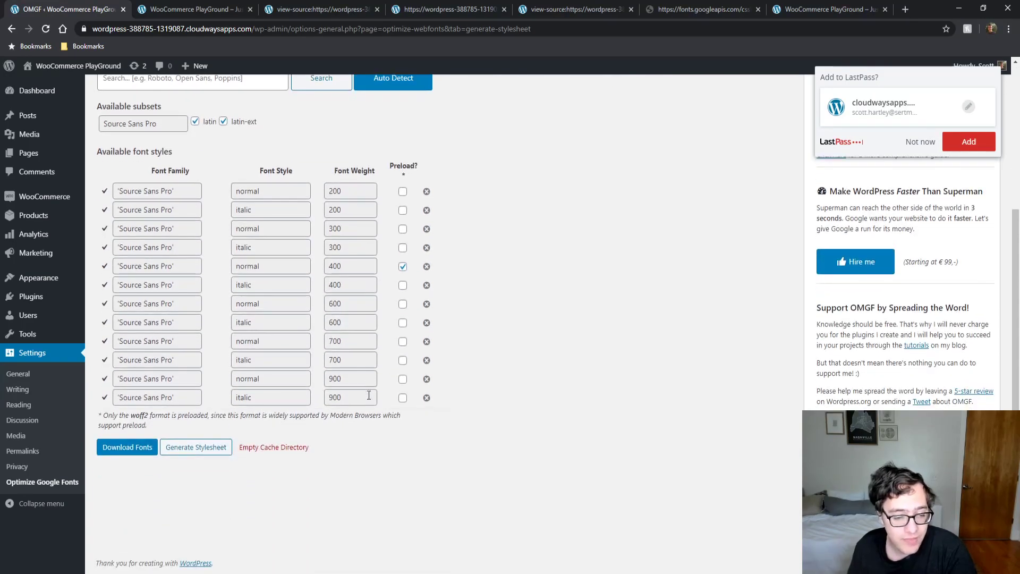